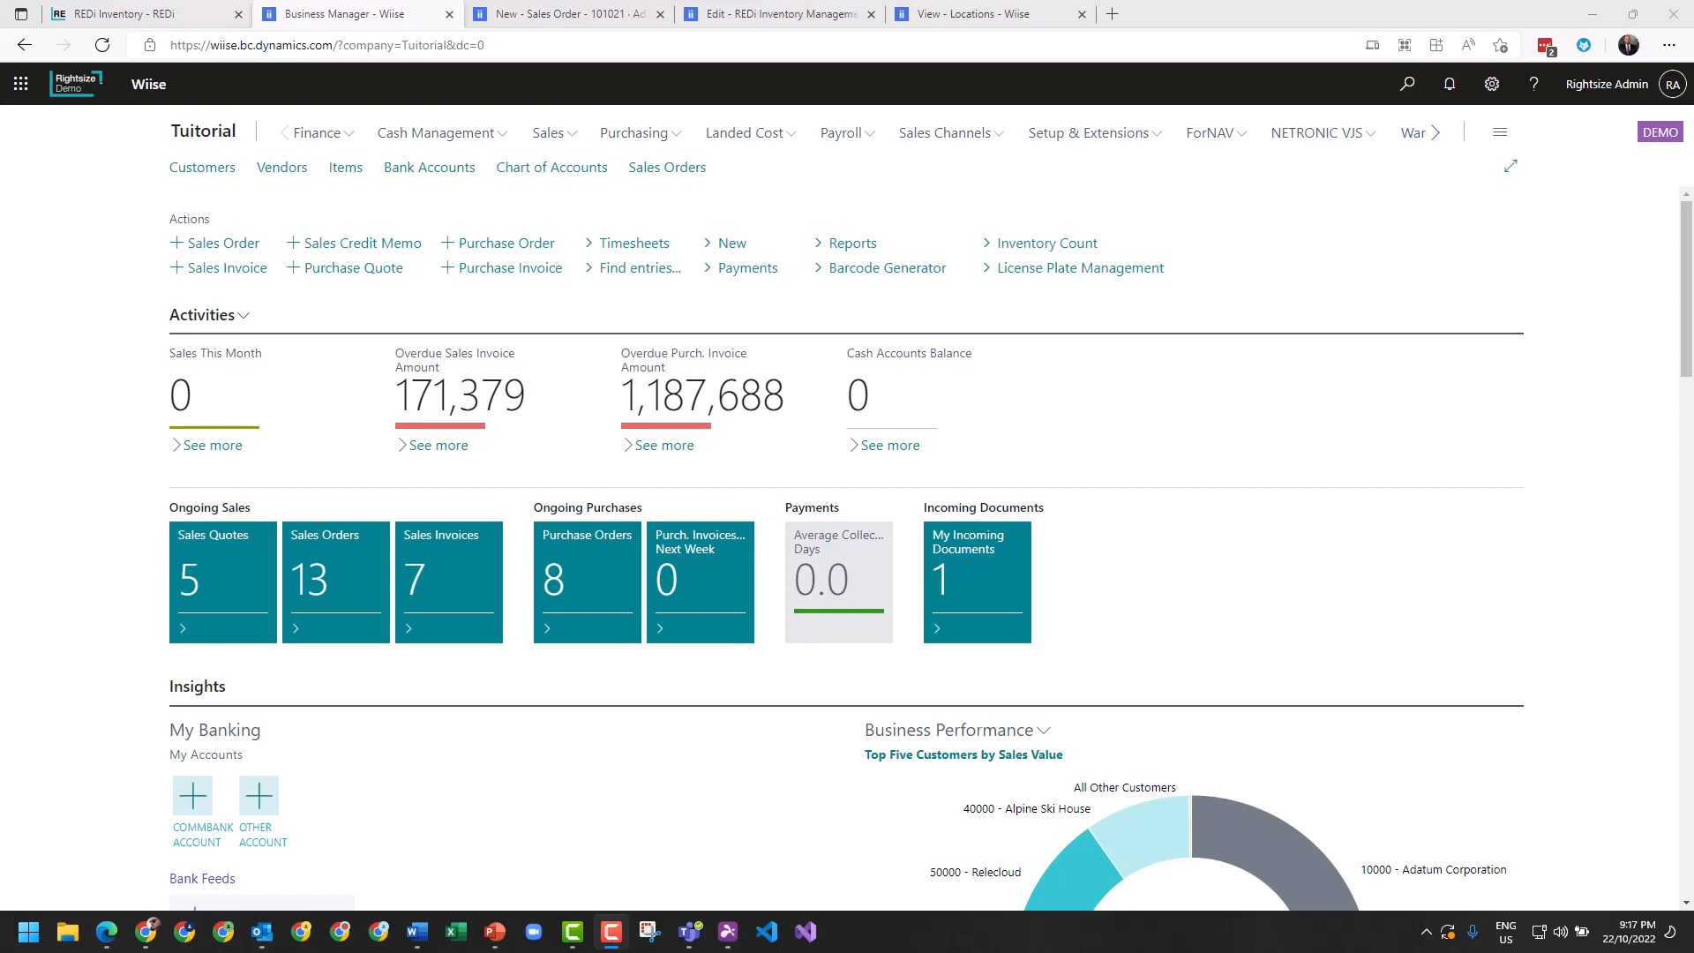
Step: Review the REDi Inventory web page and its list of available extensions, and return to the Business Manager home page
click(141, 18)
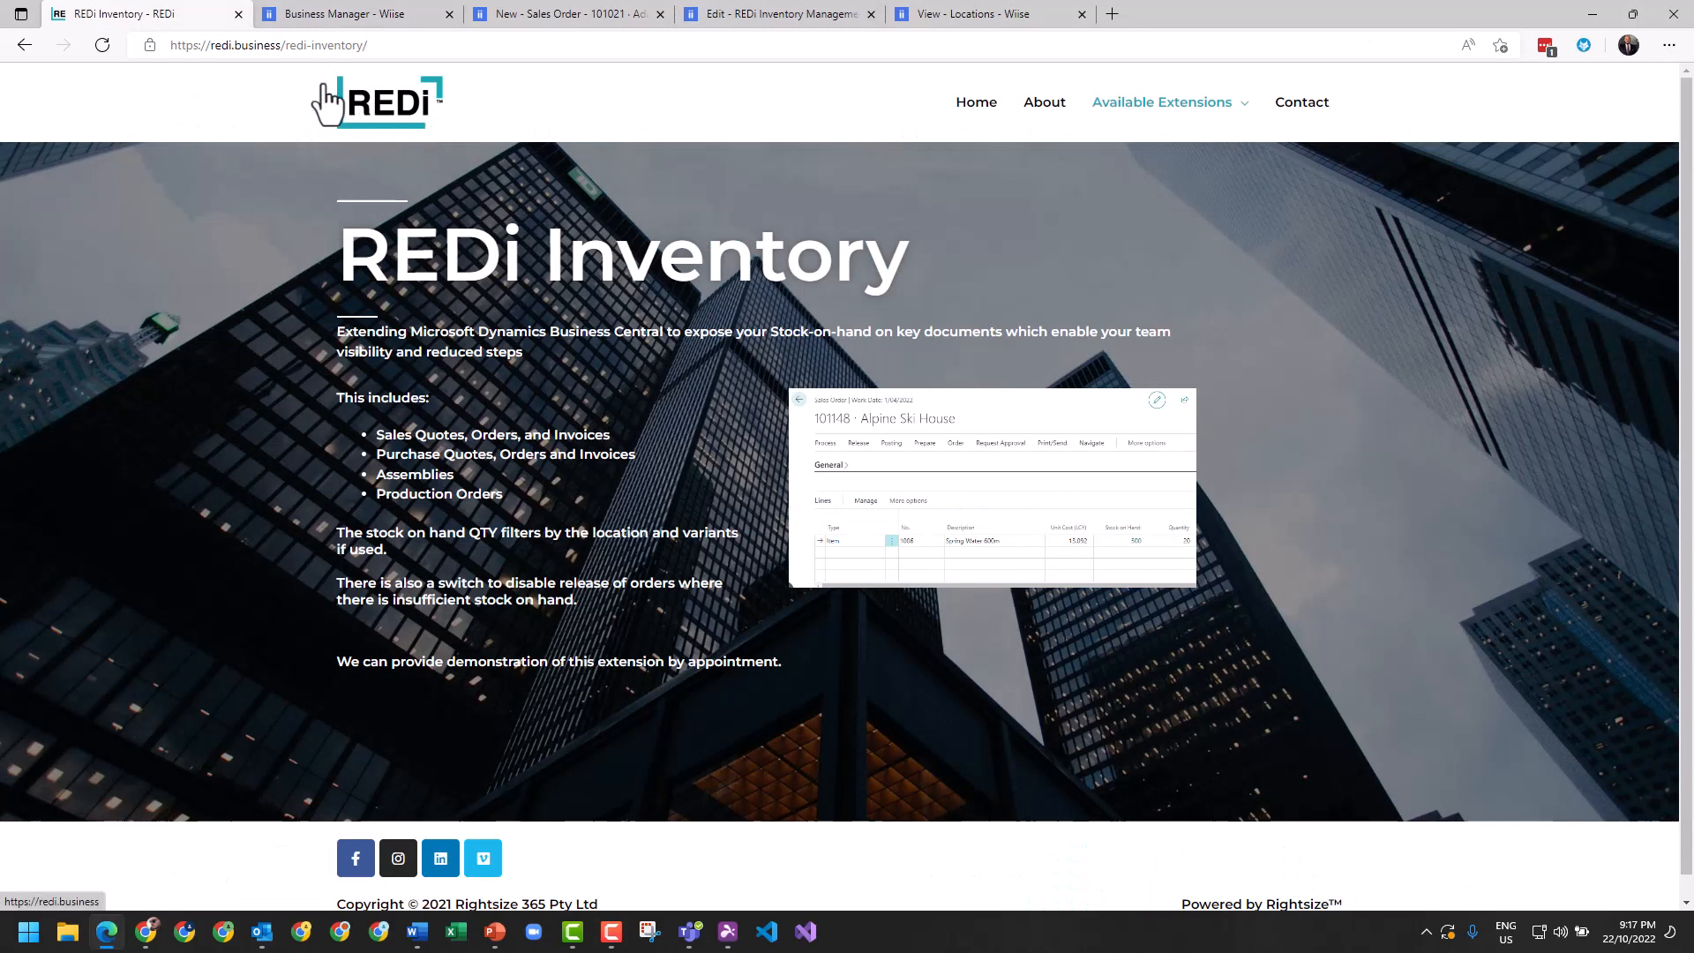
mouse_move(1211, 109)
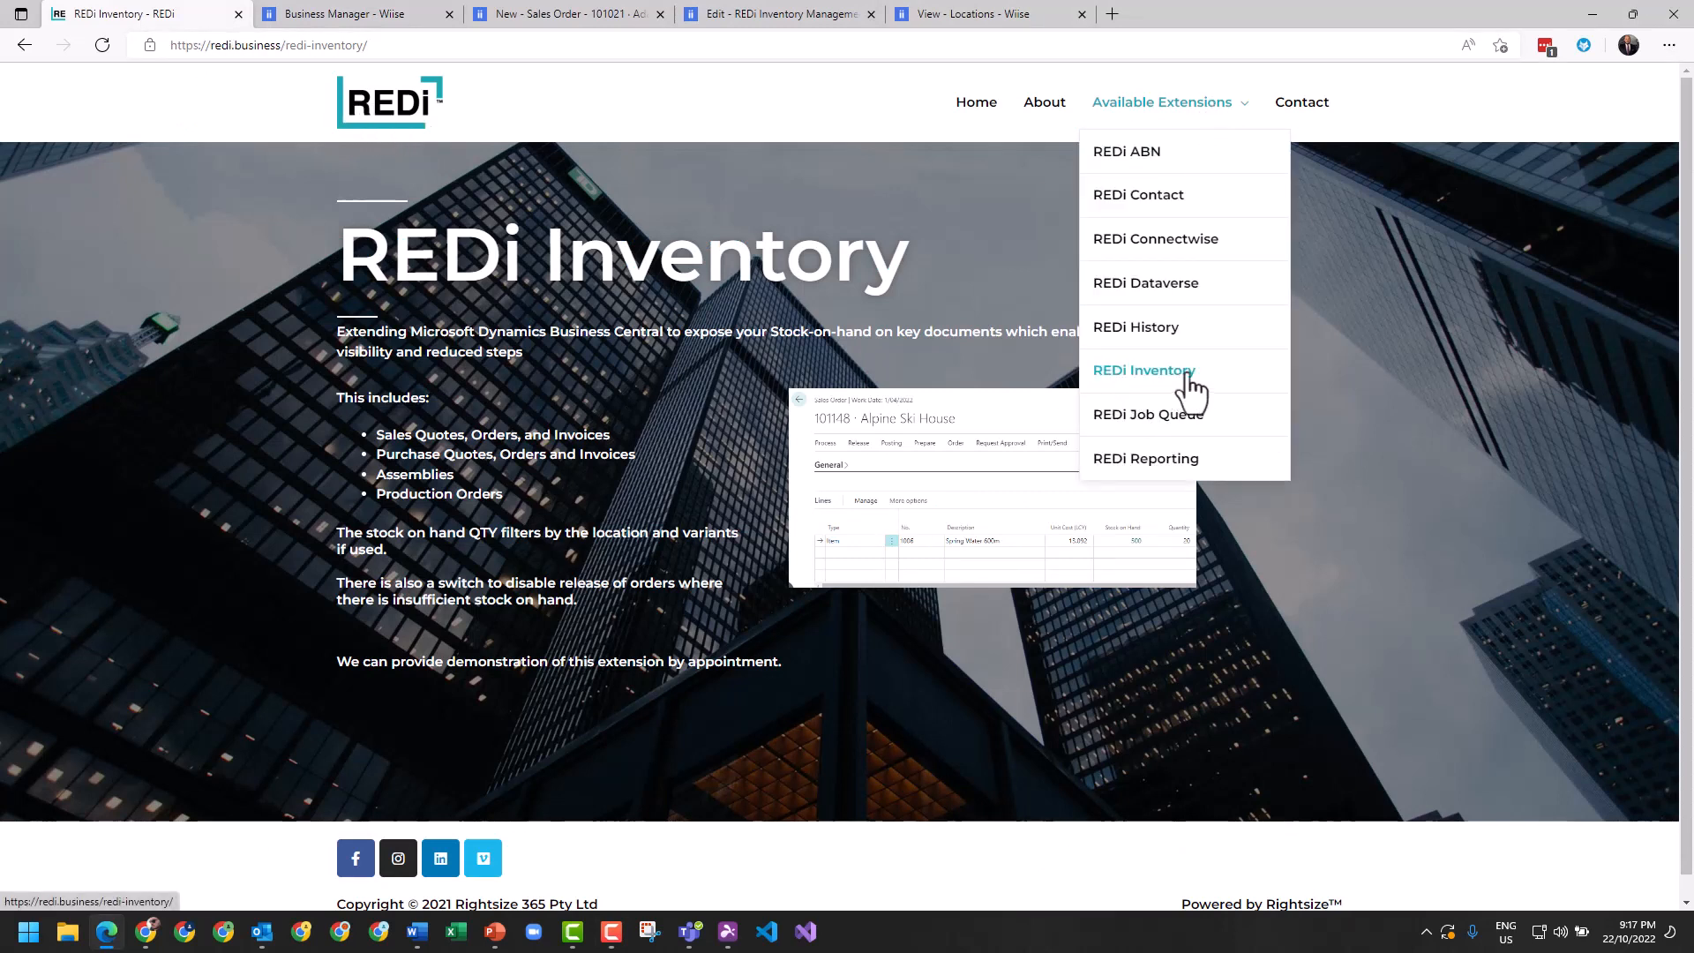
click(351, 16)
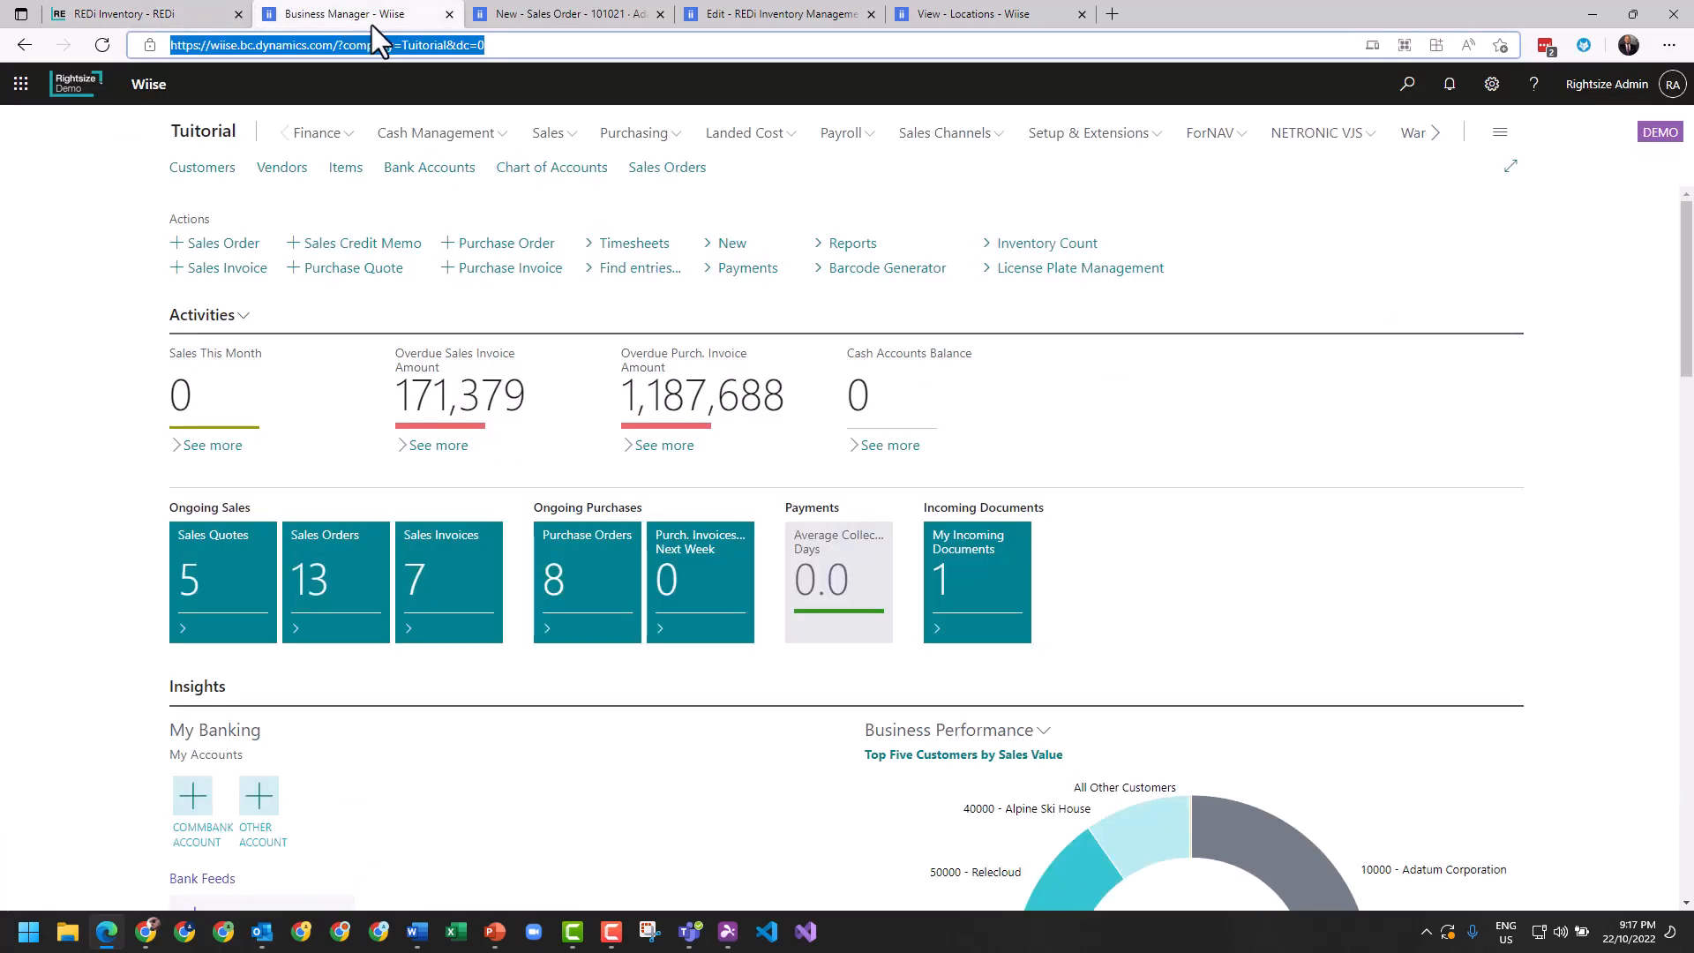
click(113, 376)
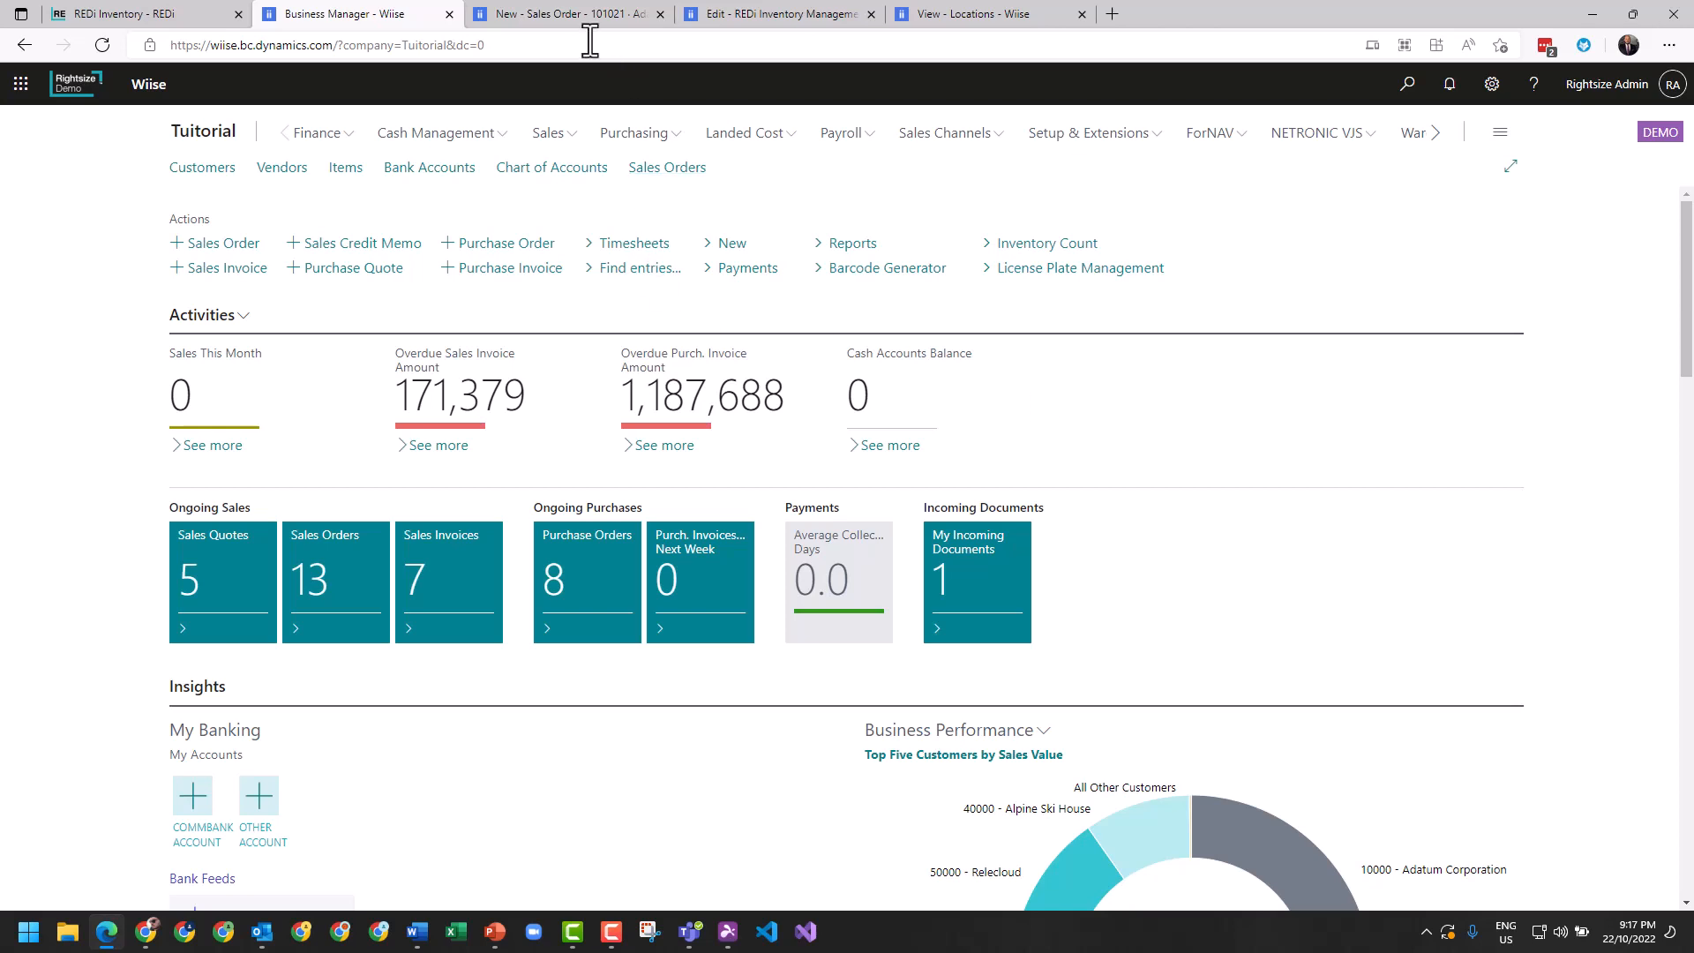
Step: Open the Adatum Corporation sales order, collapse its General section, and show the stock on hand by location for item 1906-S
click(574, 19)
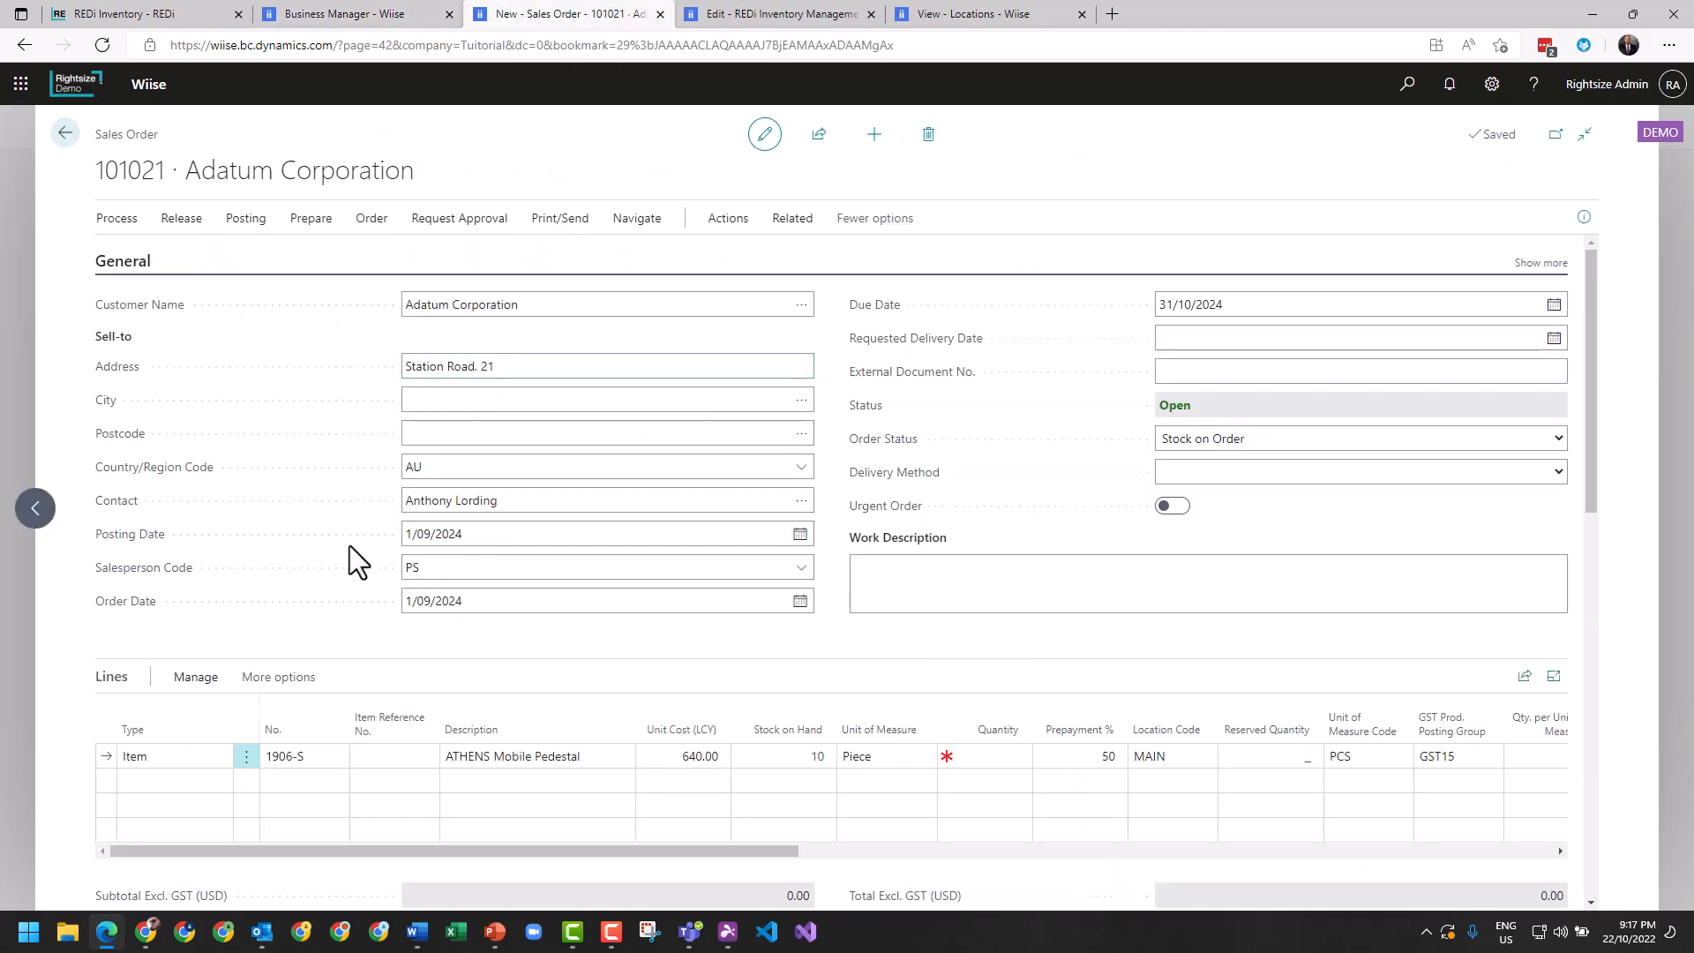
click(125, 264)
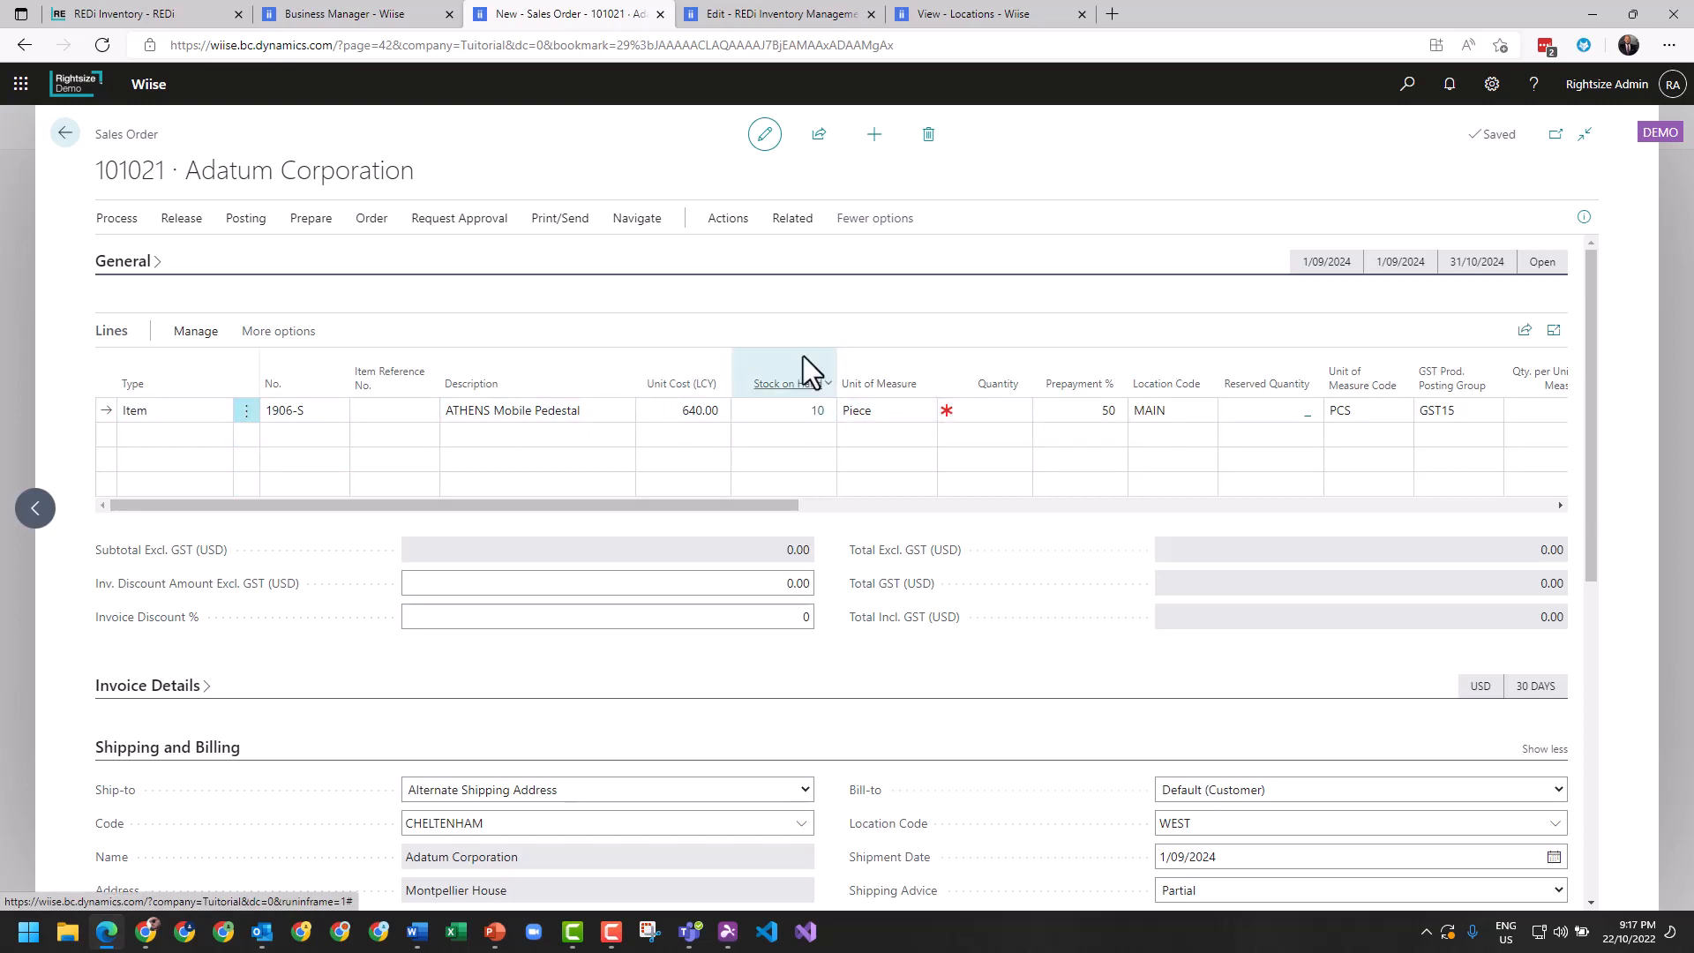
click(816, 411)
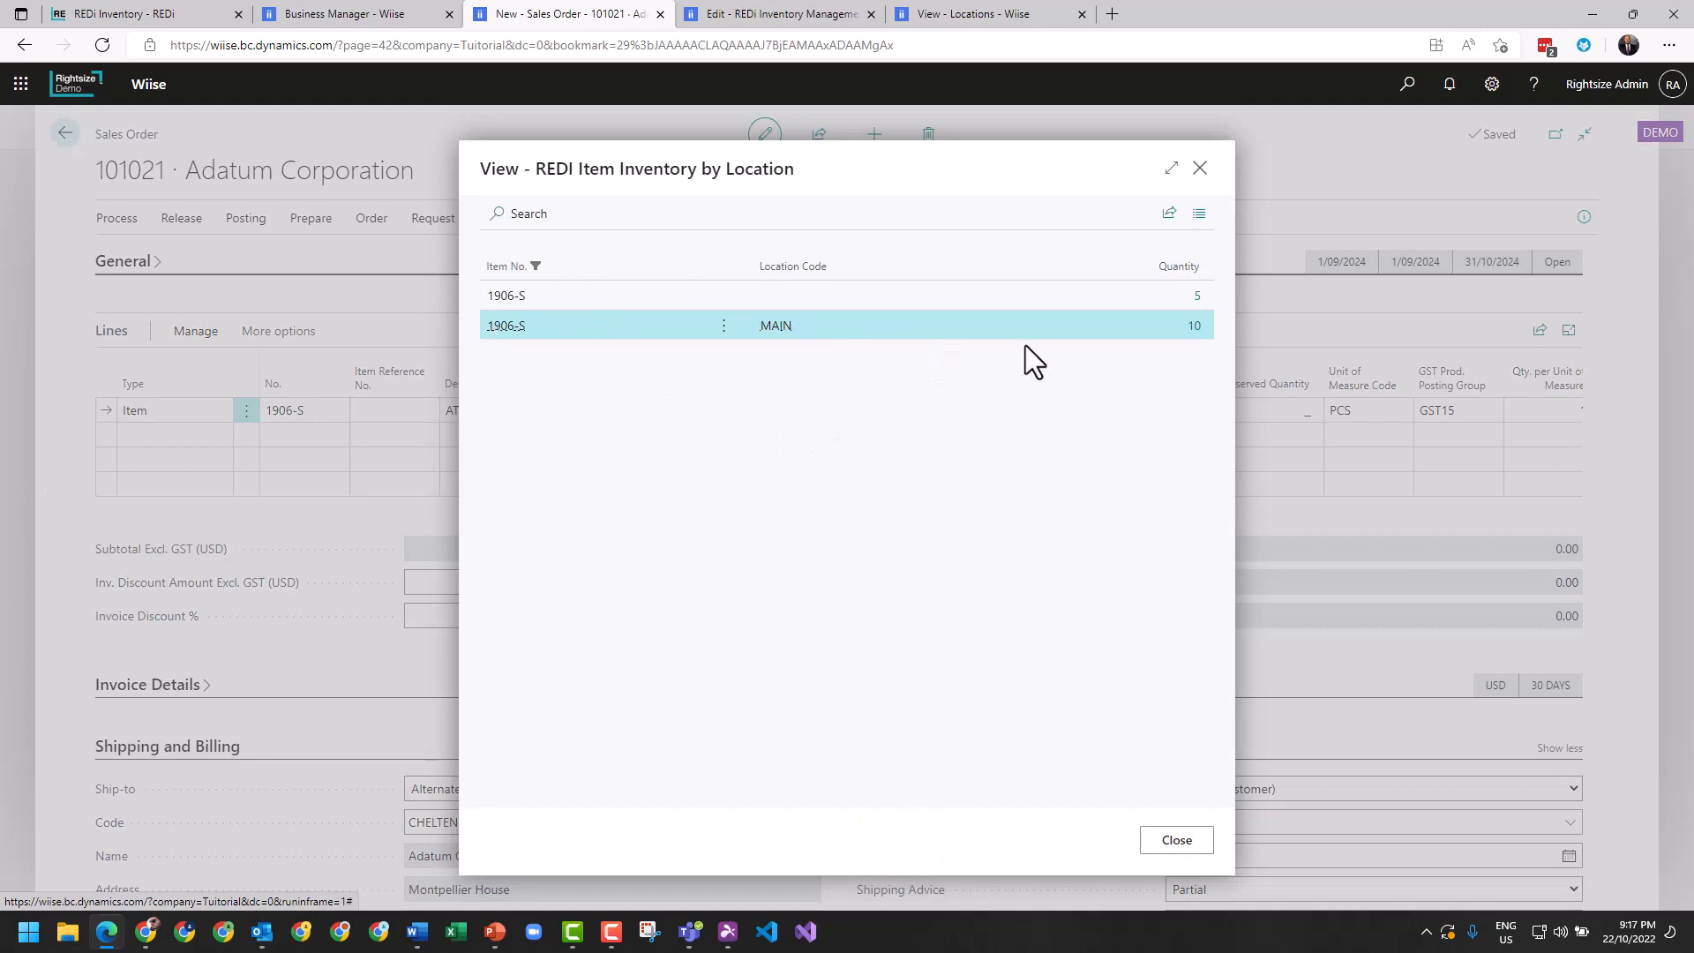
Step: View the item's bin contents at the MAIN location, and close the inventory-by-location list to return to the sales order lines
click(1196, 327)
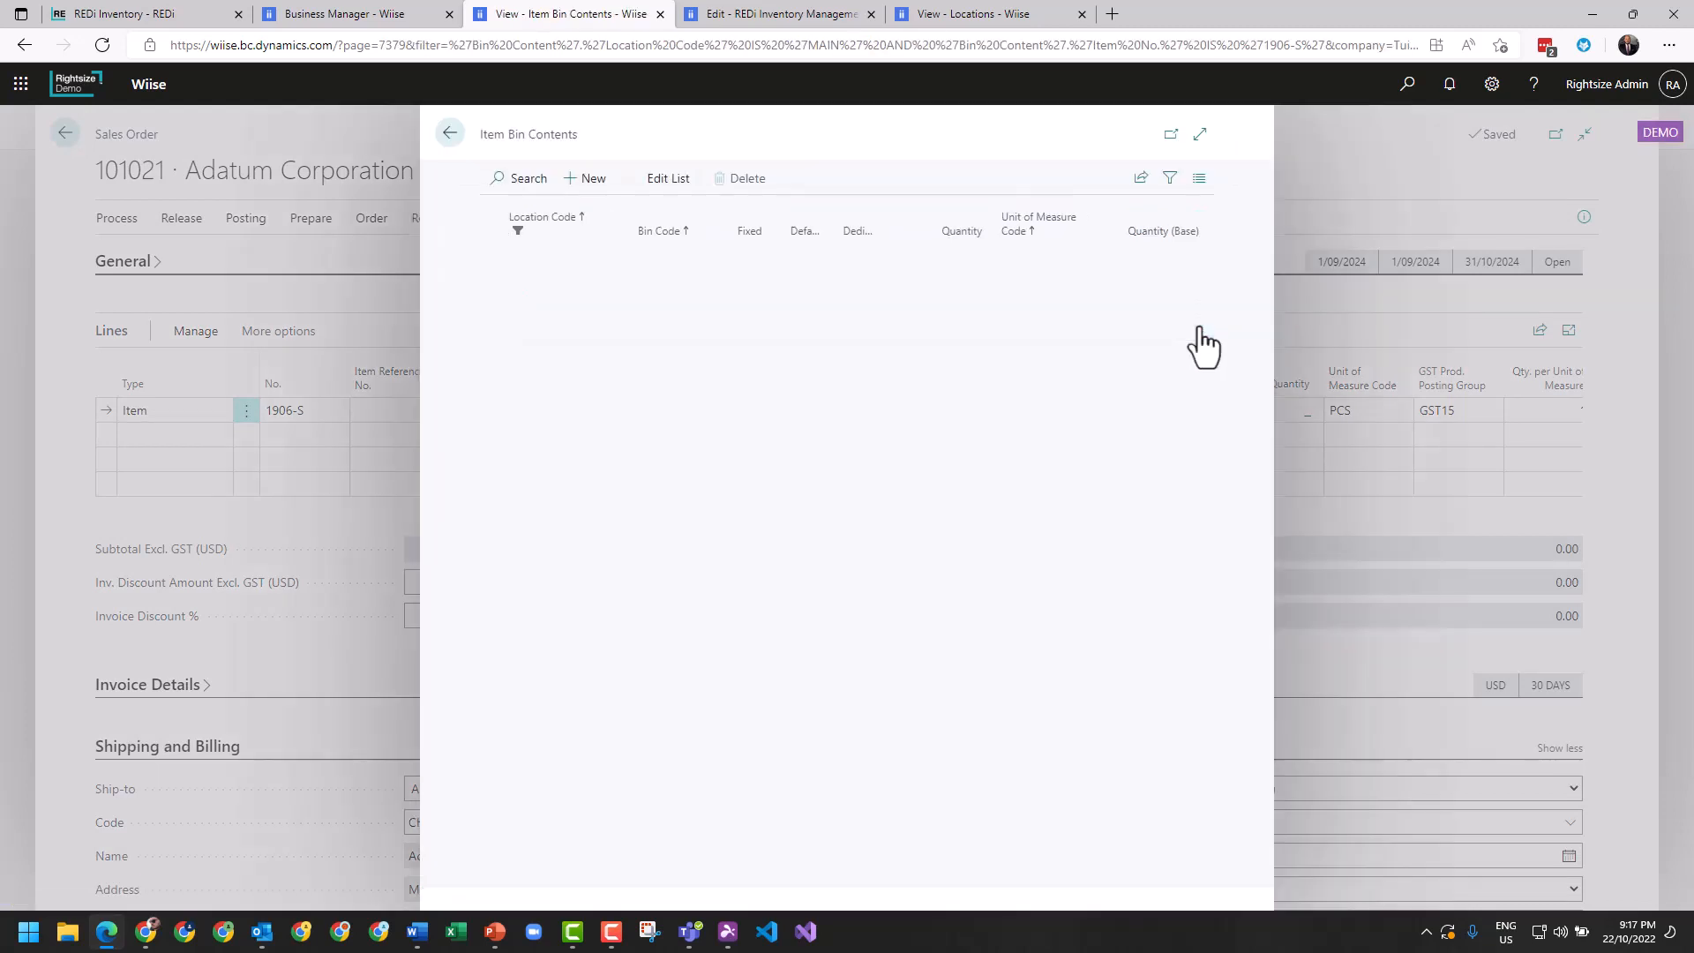
click(450, 134)
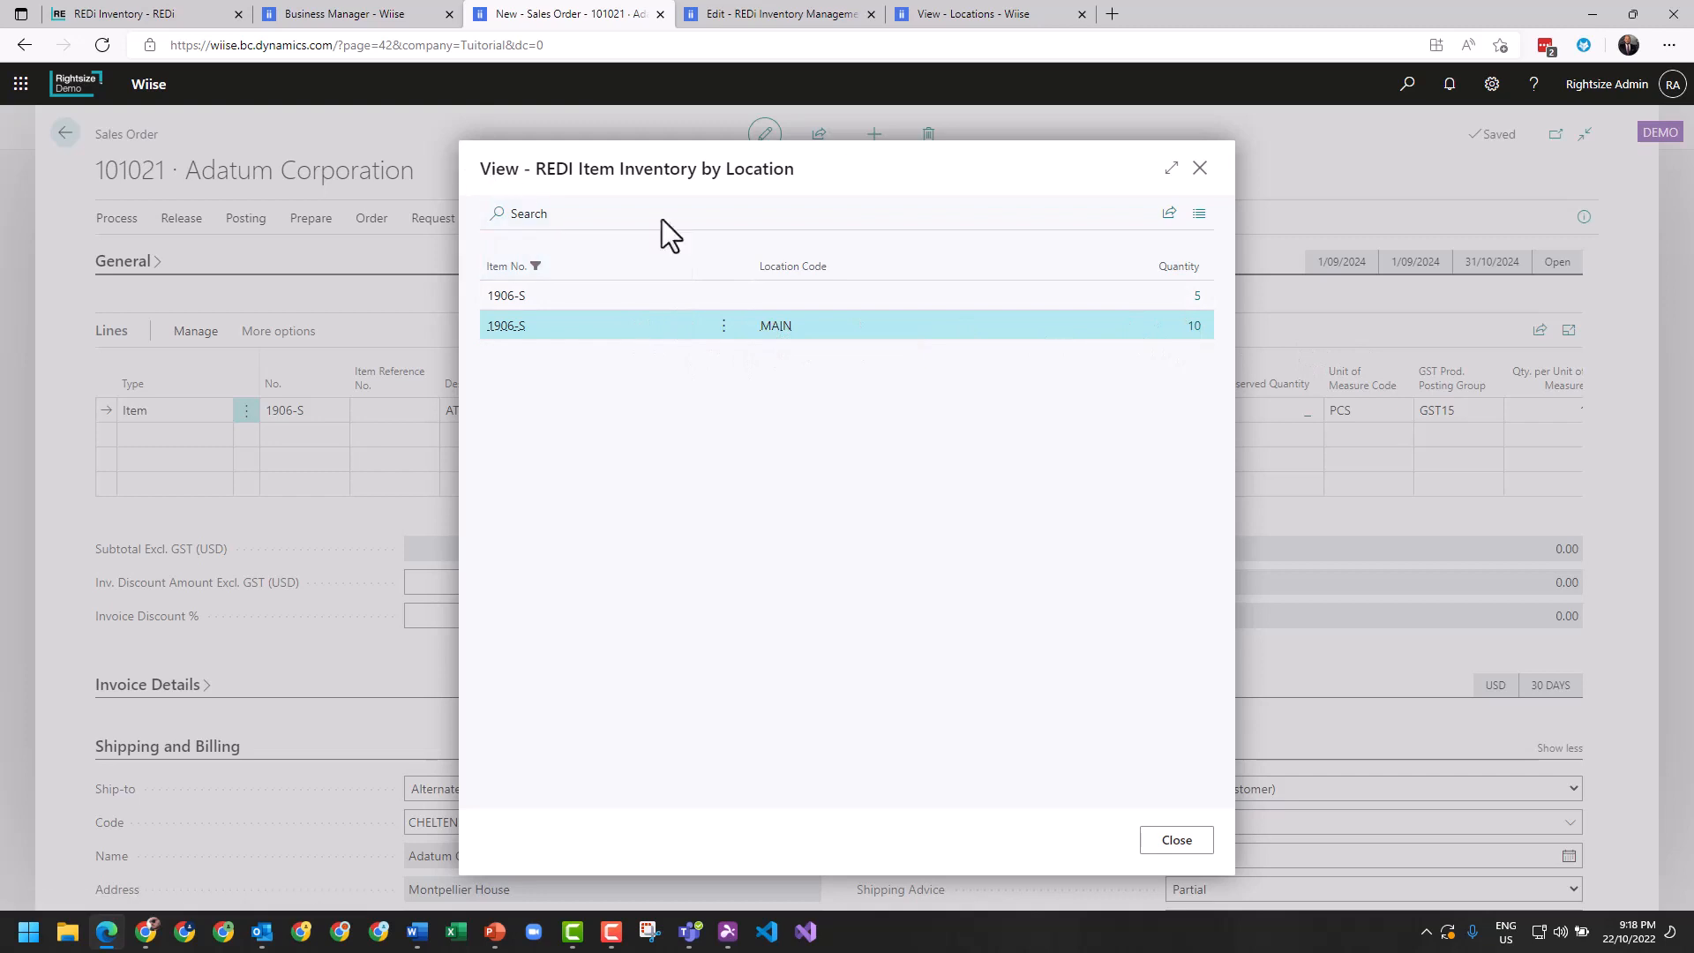
click(633, 291)
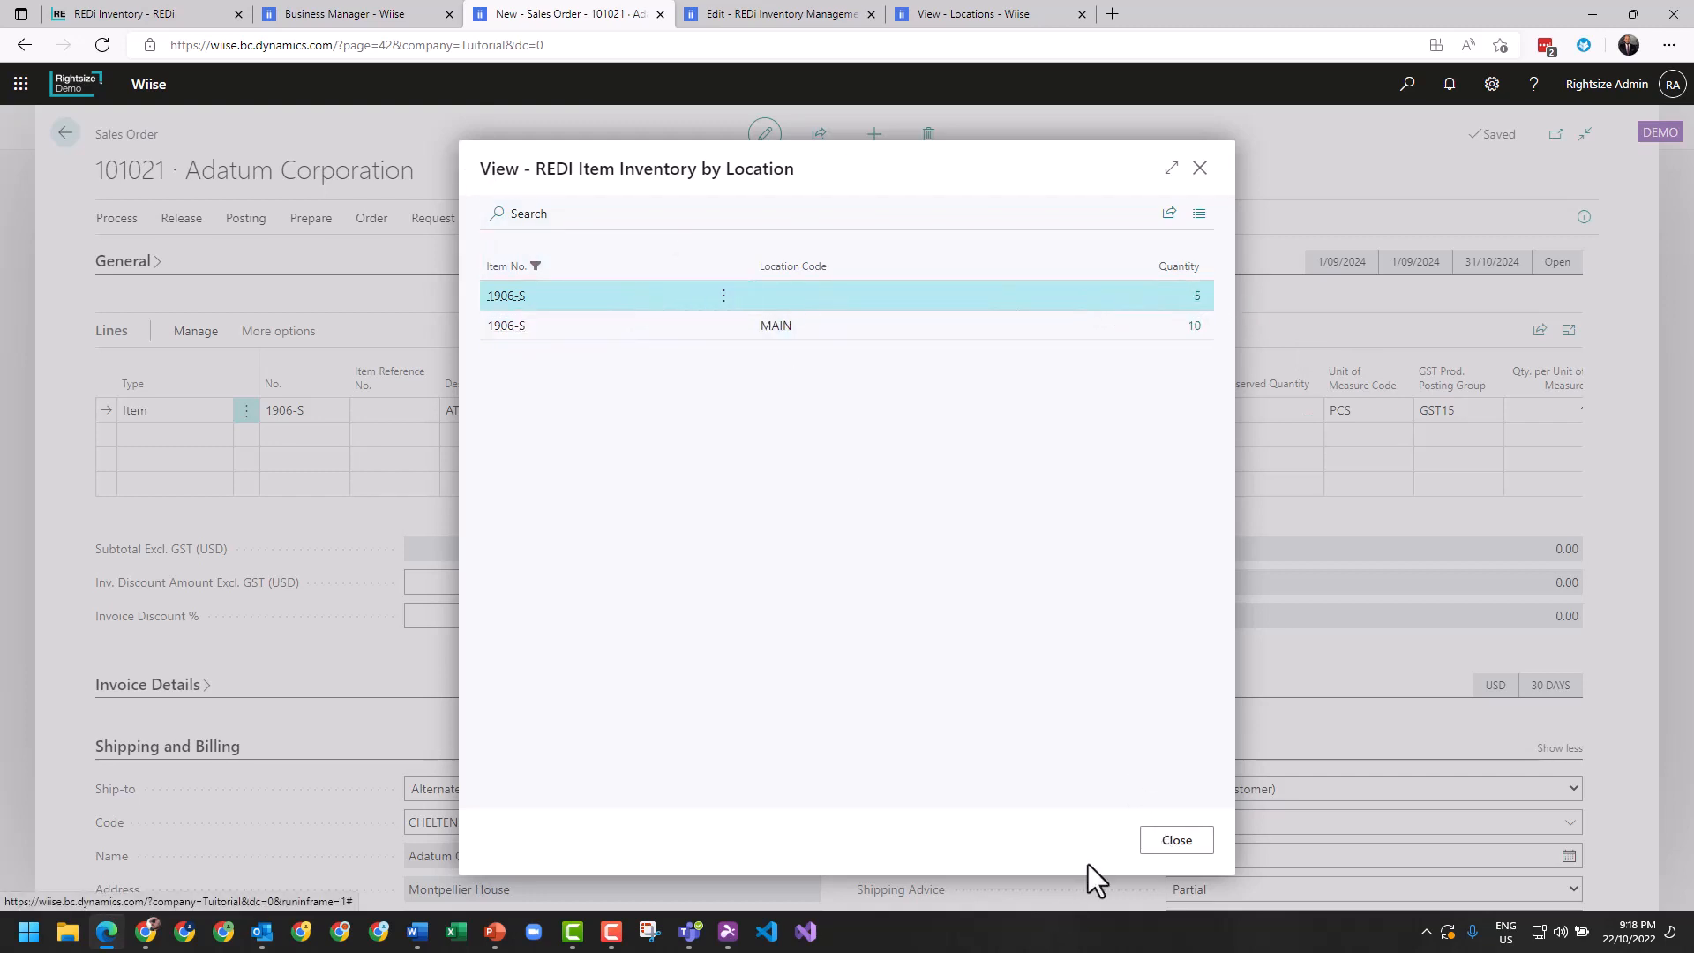
click(1176, 843)
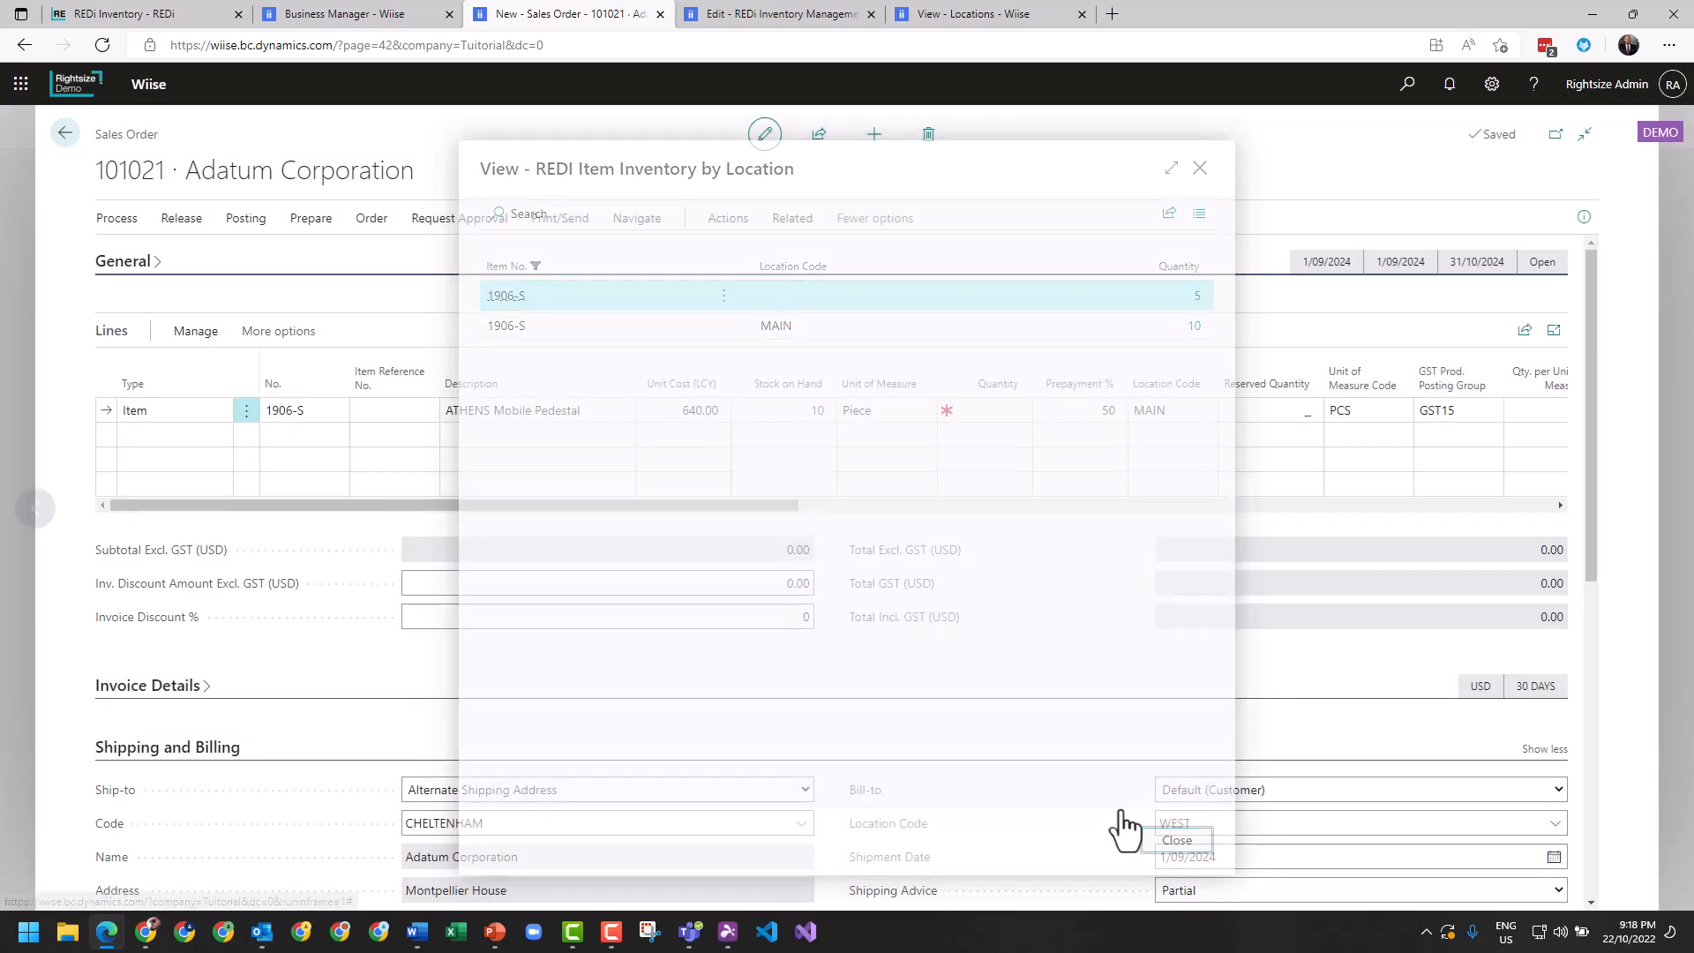
click(807, 408)
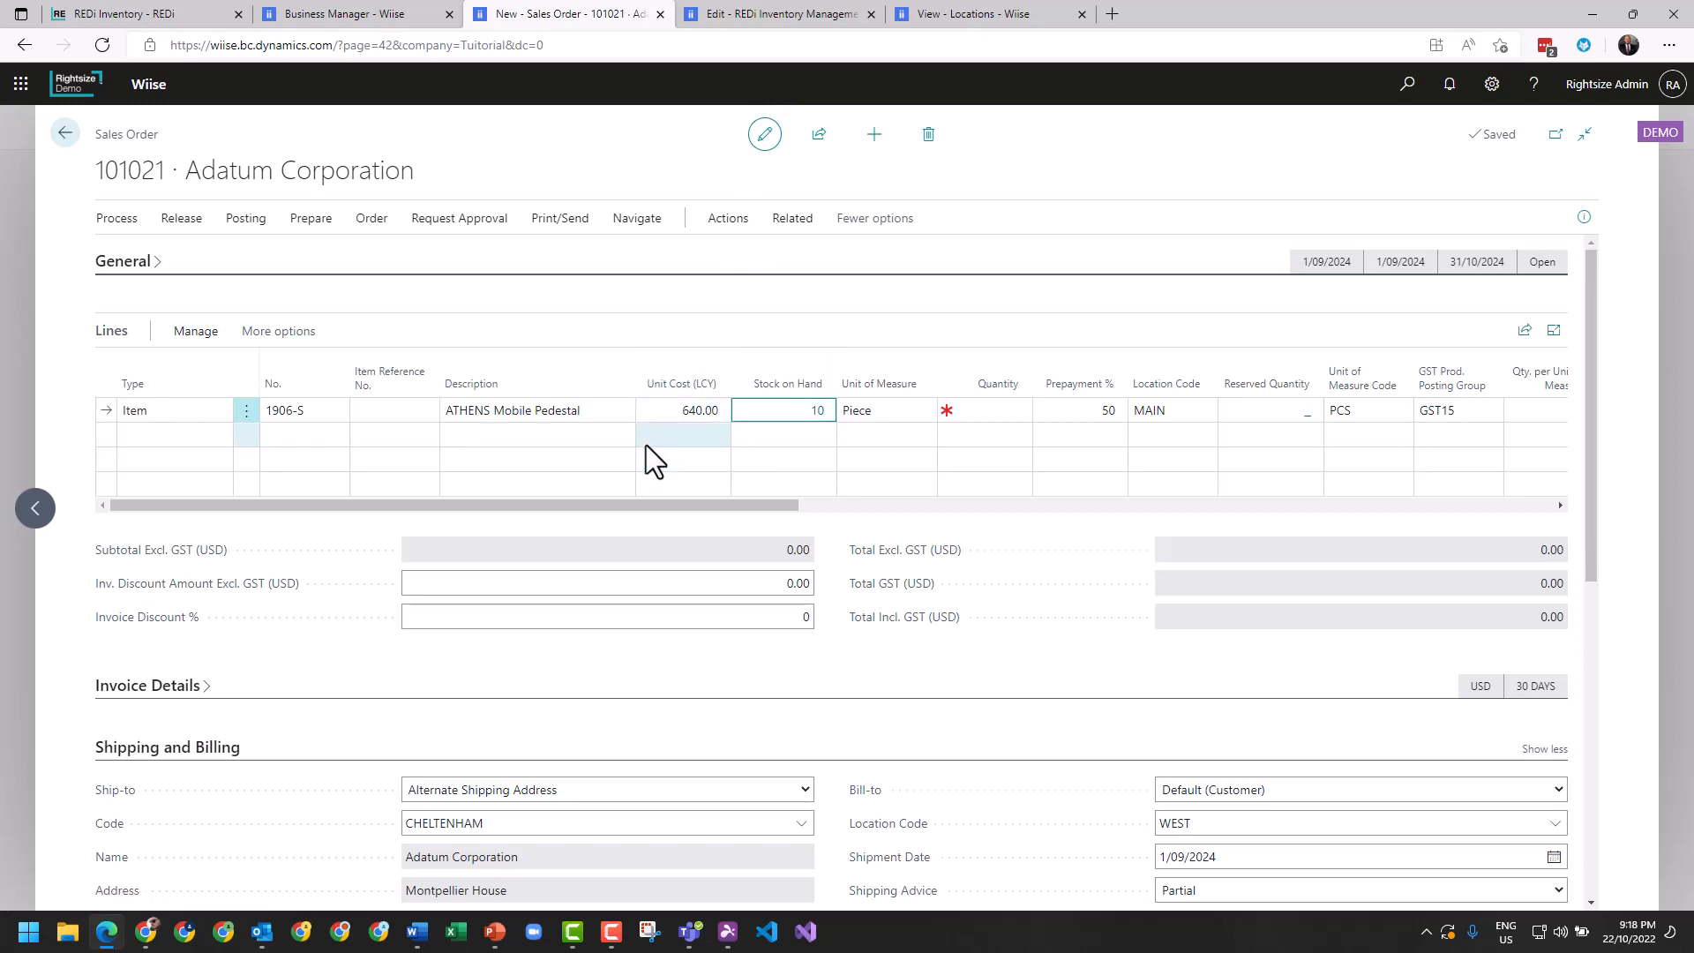
drag(652, 504, 544, 510)
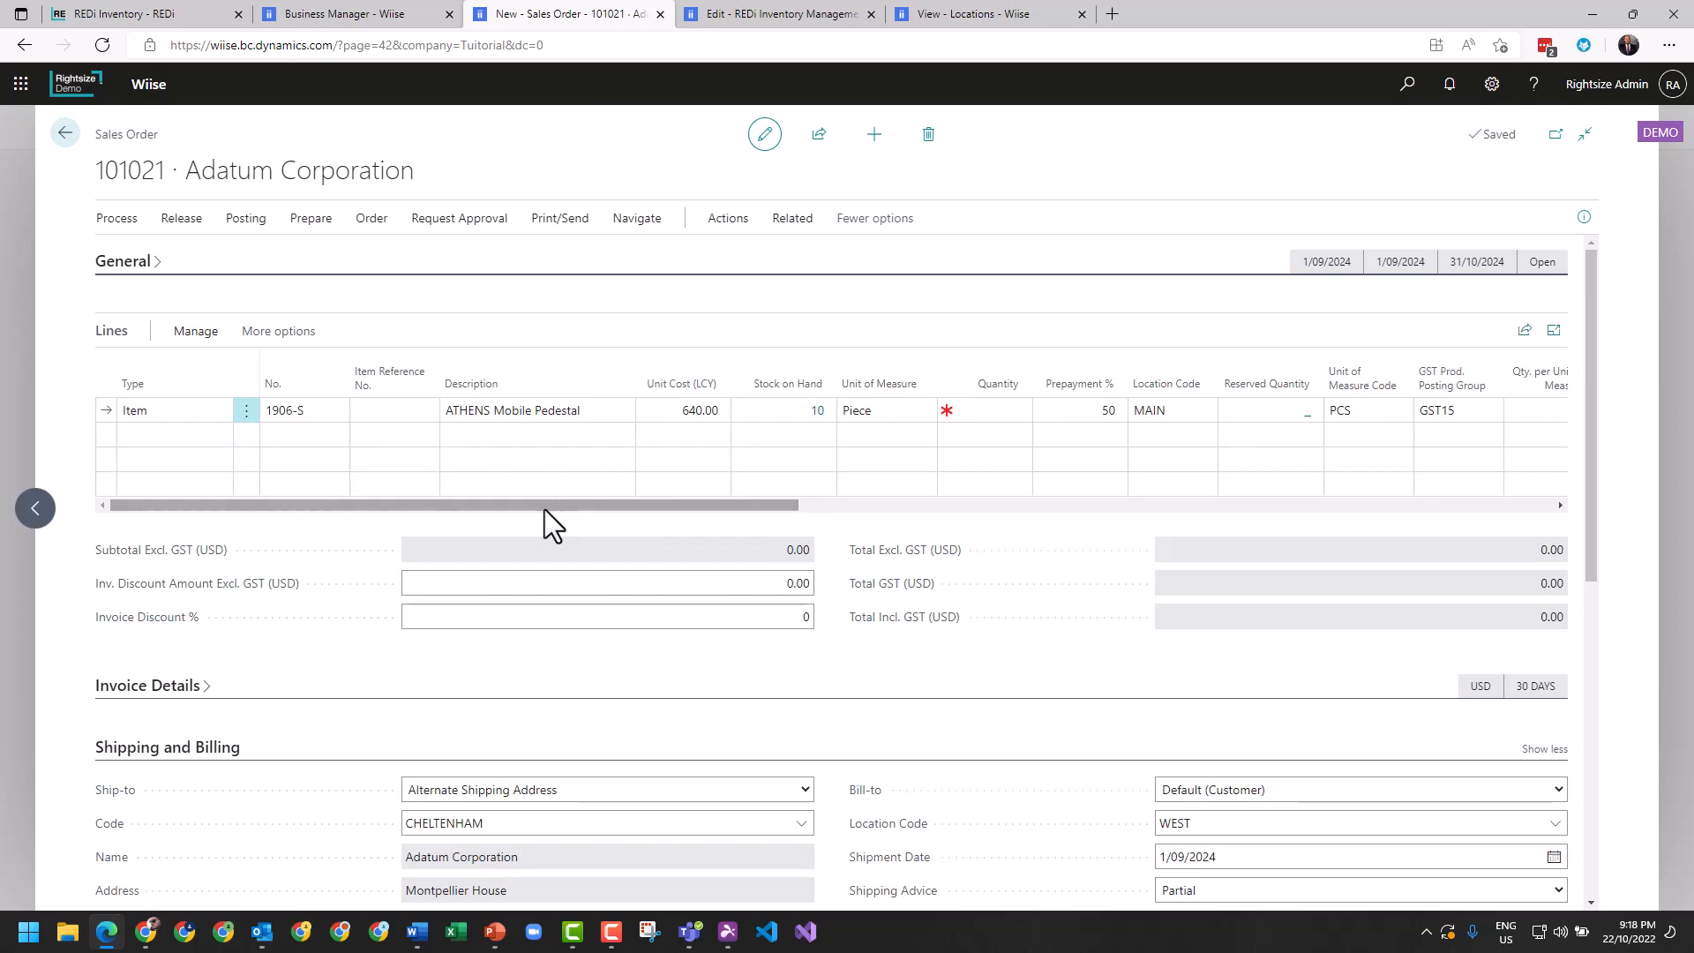
Step: Examine the inventory validation switches in the REDi Inventory Management Setup and the release action on the Adatum Corporation sales order
click(780, 16)
click(745, 49)
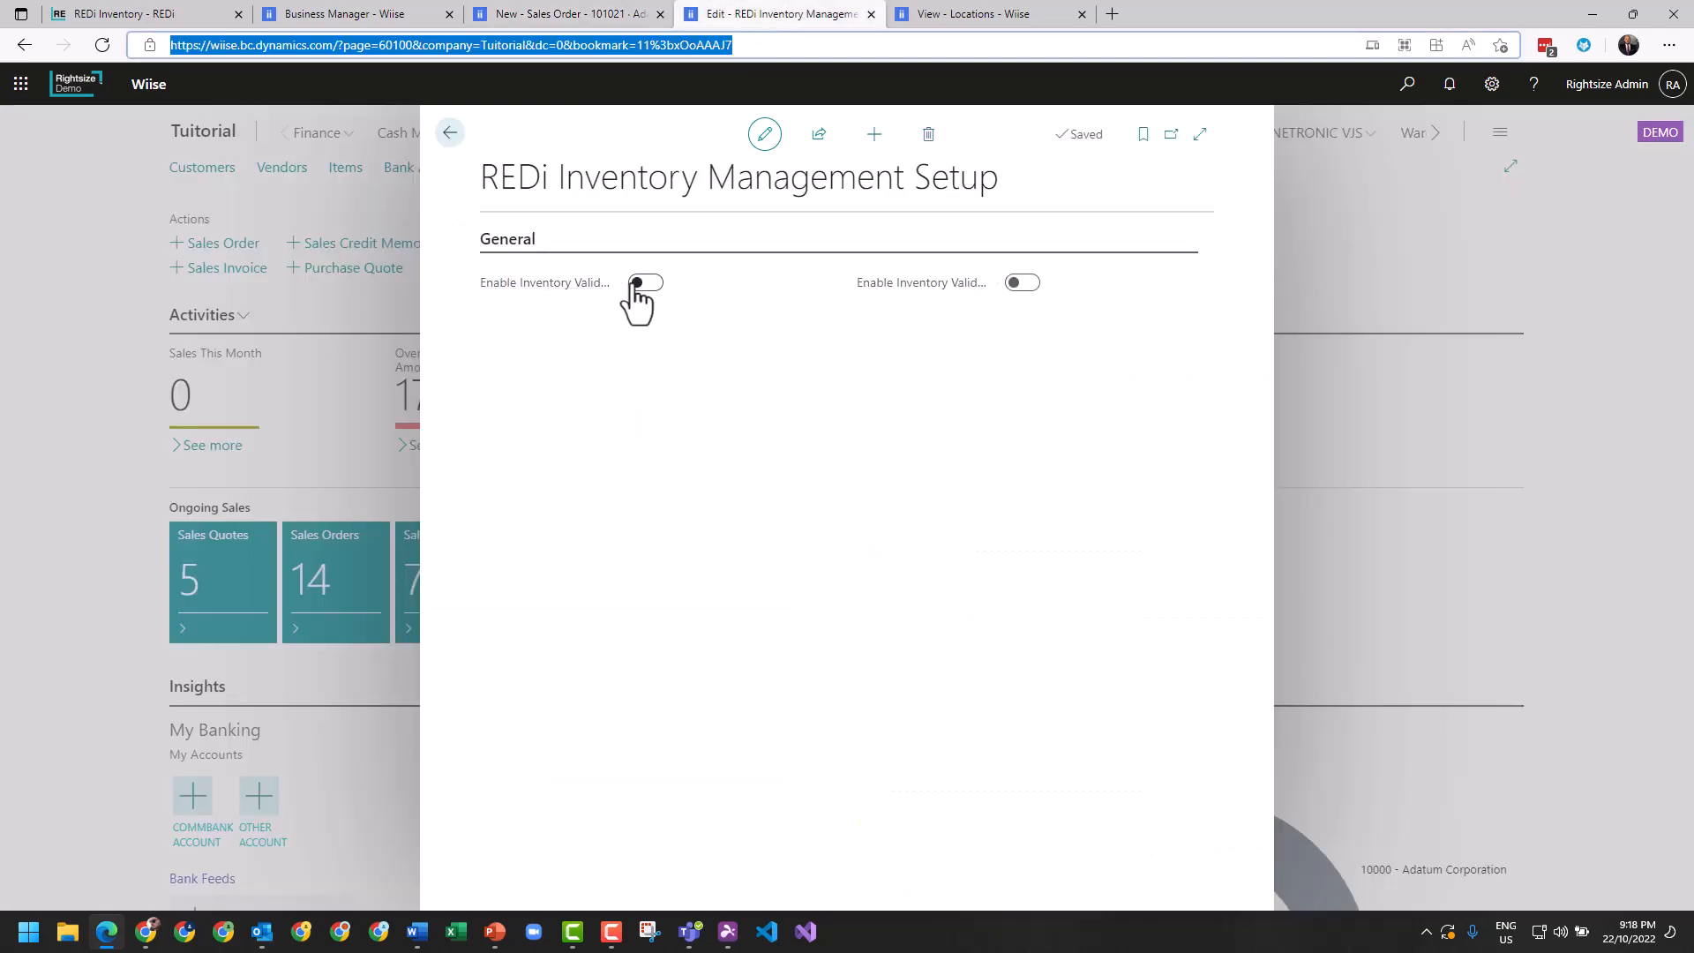
click(569, 16)
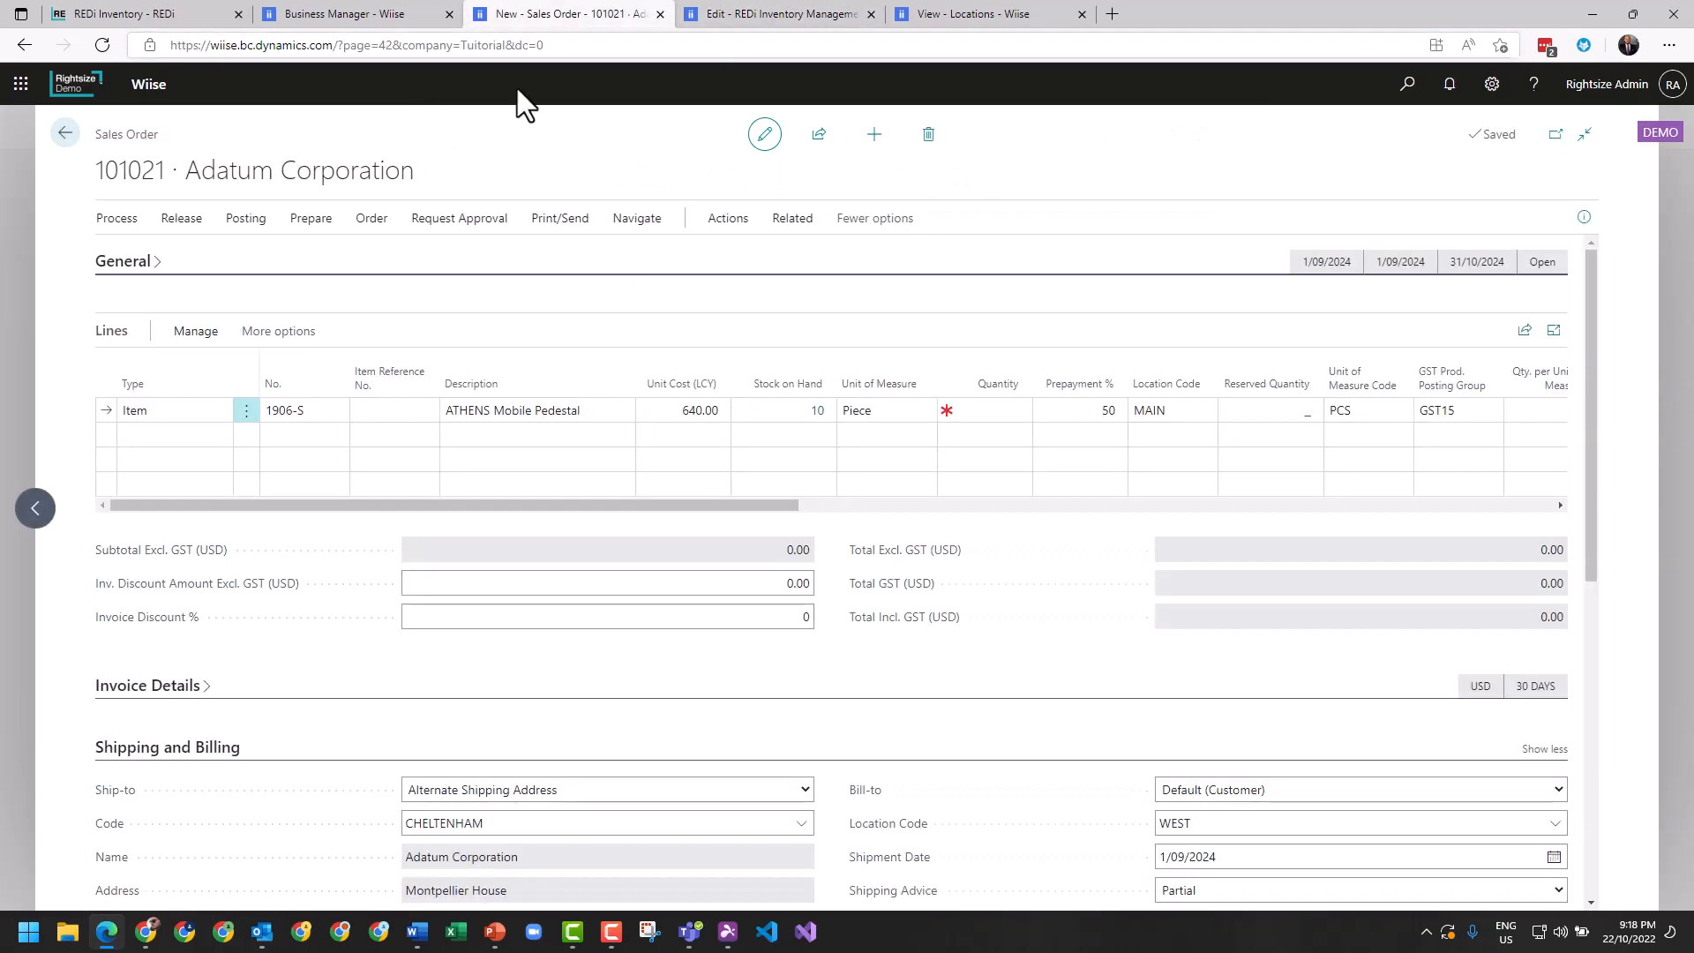
click(181, 219)
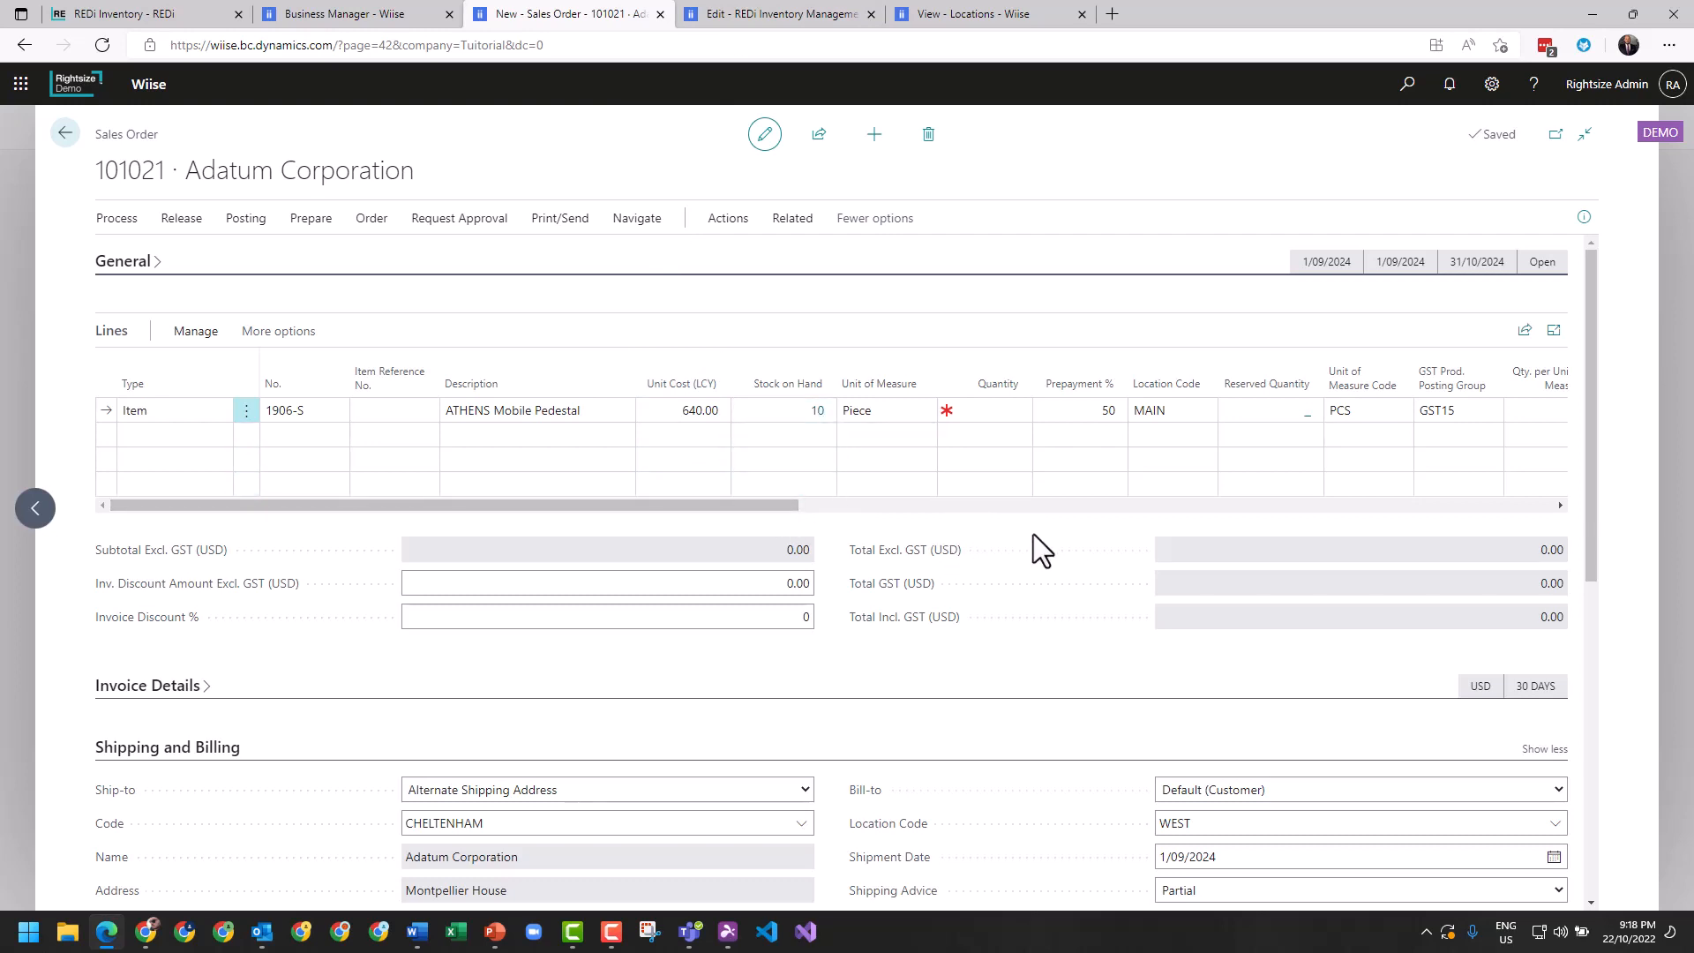
click(769, 14)
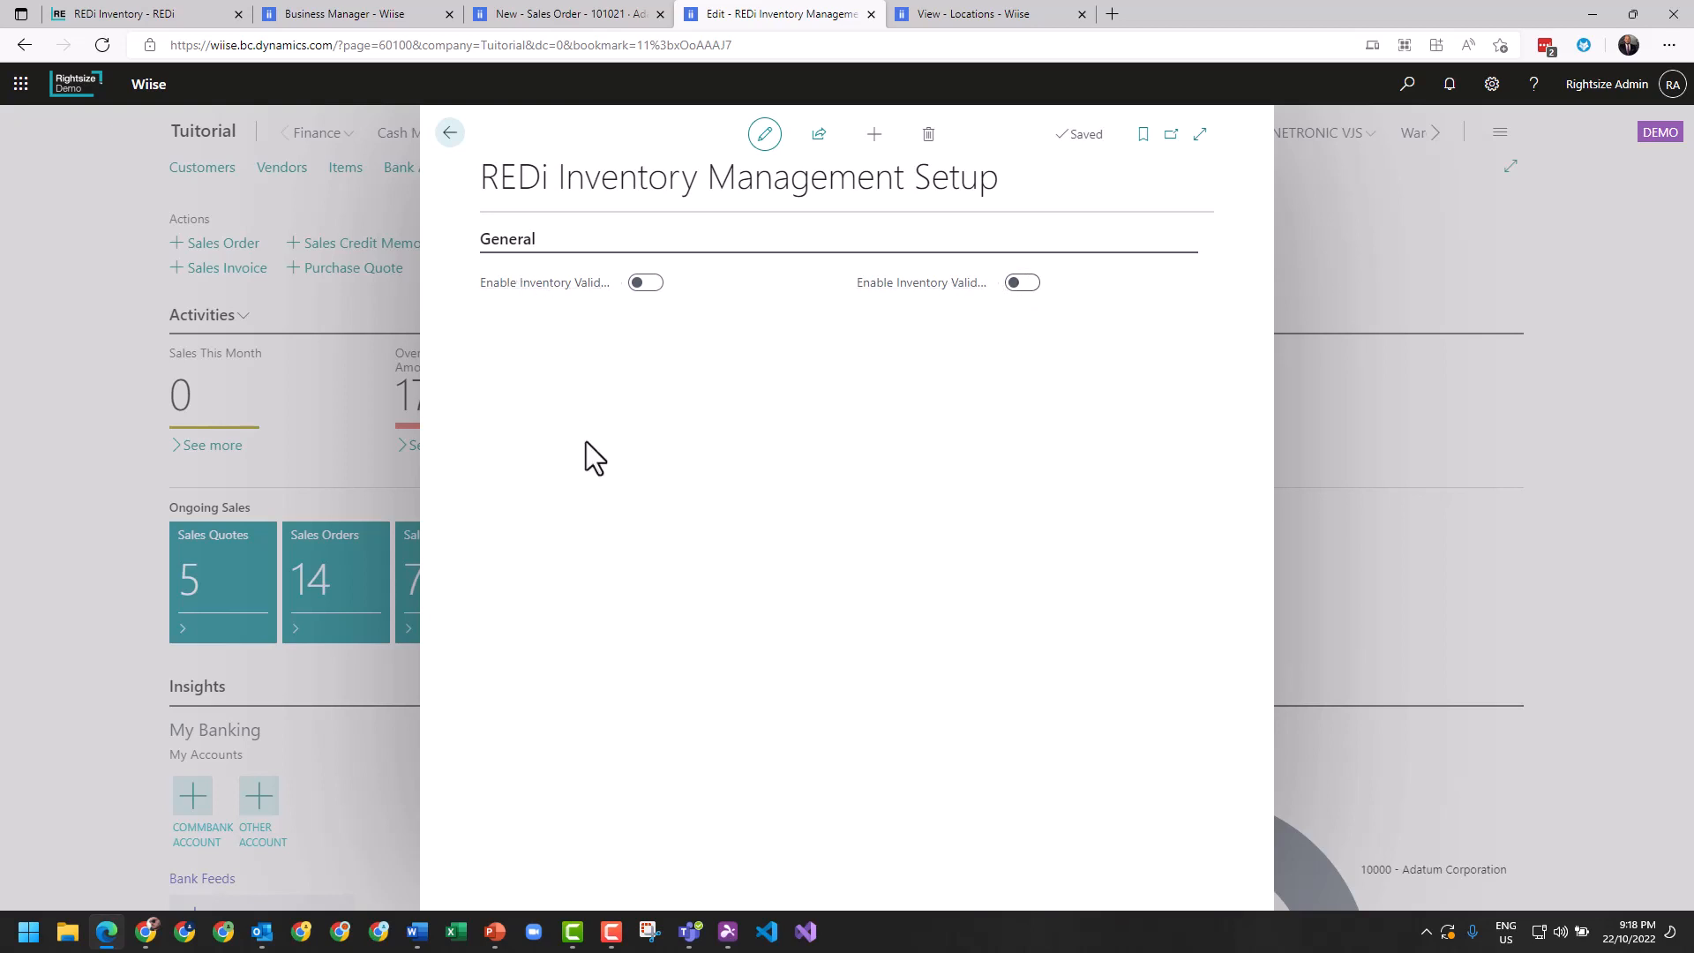
click(532, 16)
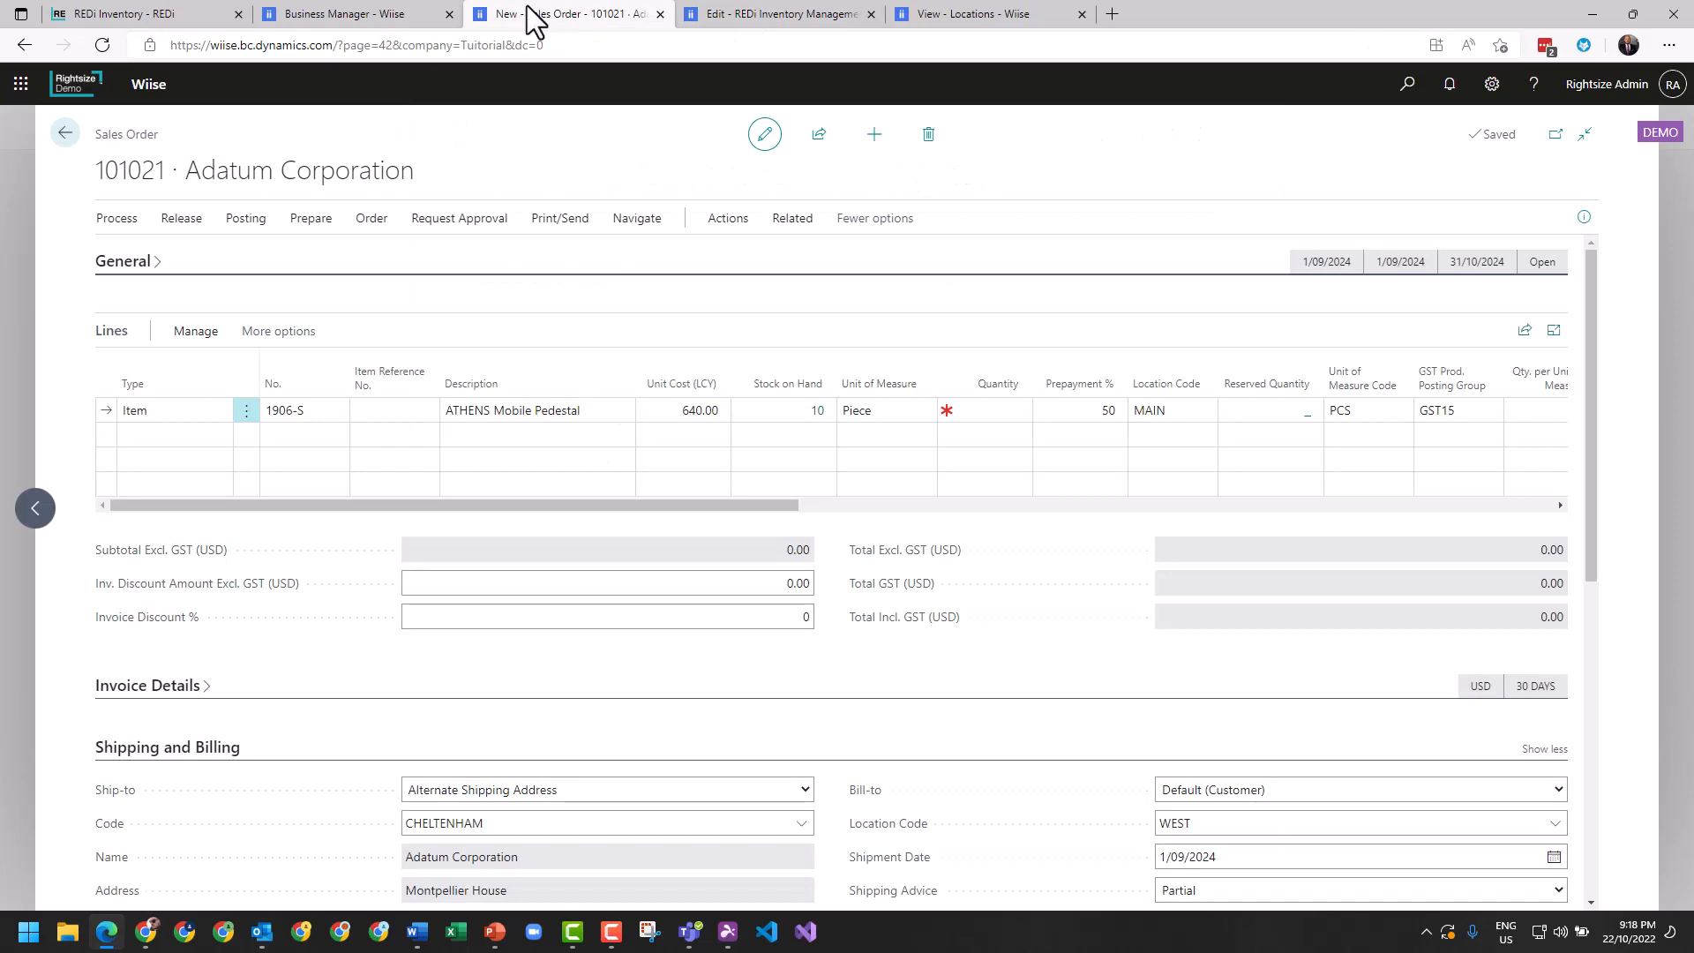
Step: Open the DEMO location card, check its REDi Sales Releasing options, and set the Transfers Floor Bin Code to FLOOR
click(966, 15)
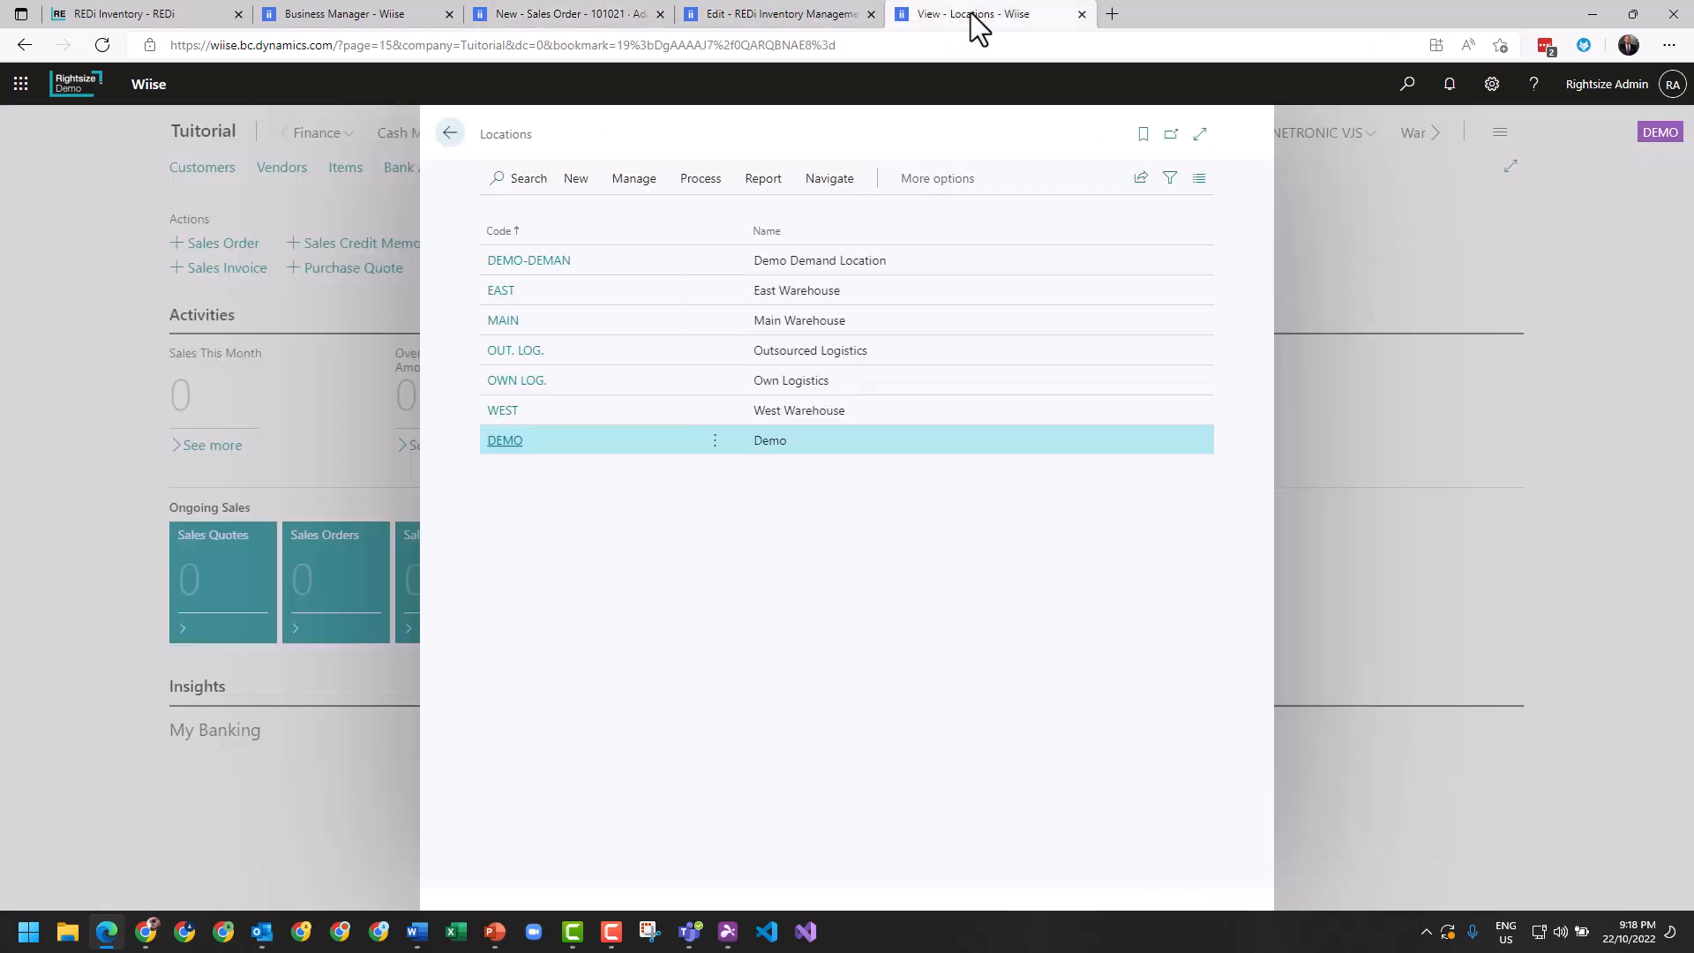
click(505, 441)
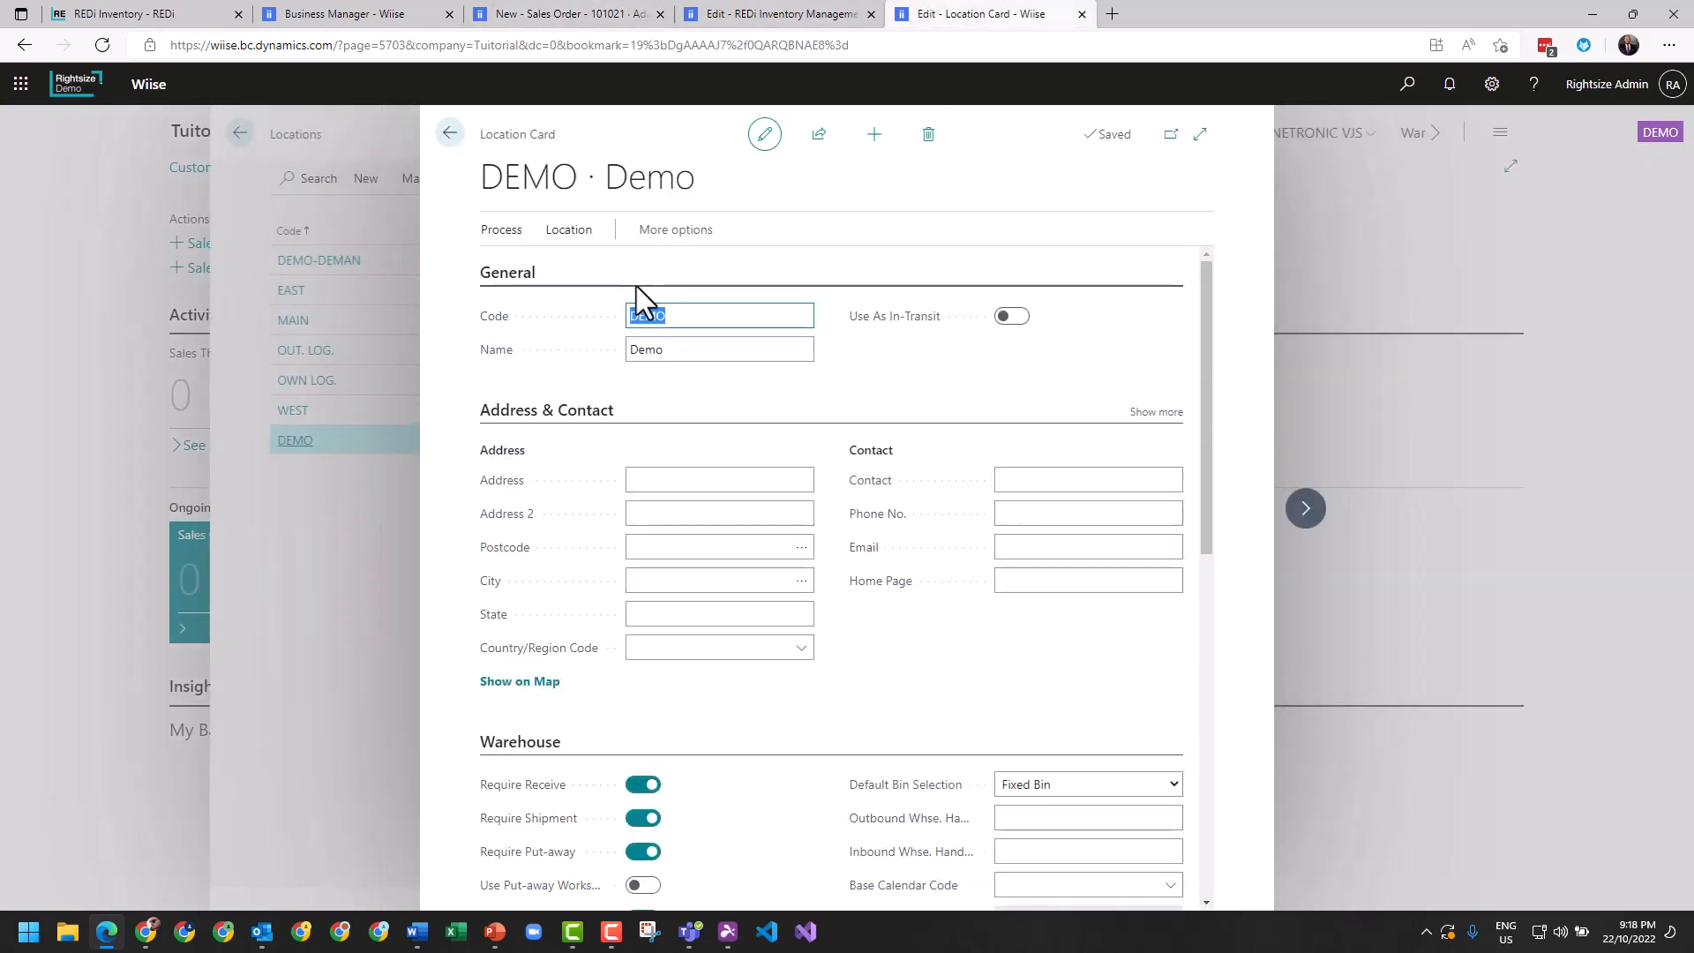
scroll(674, 723, down, 9)
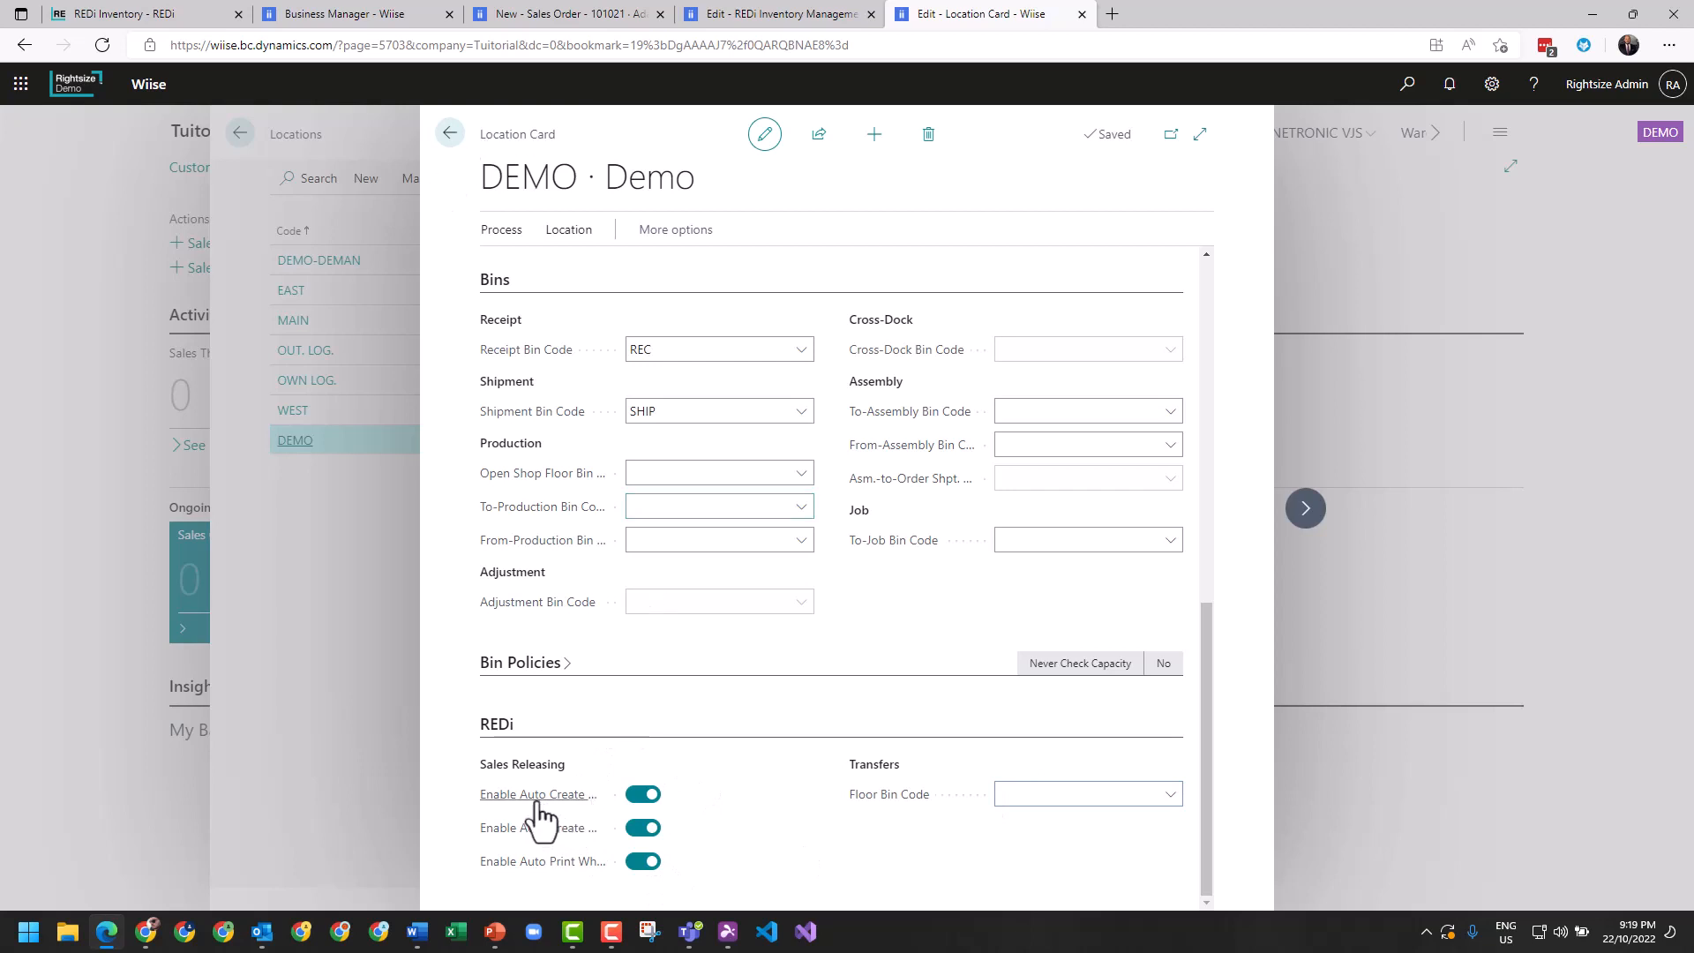
mouse_move(537, 803)
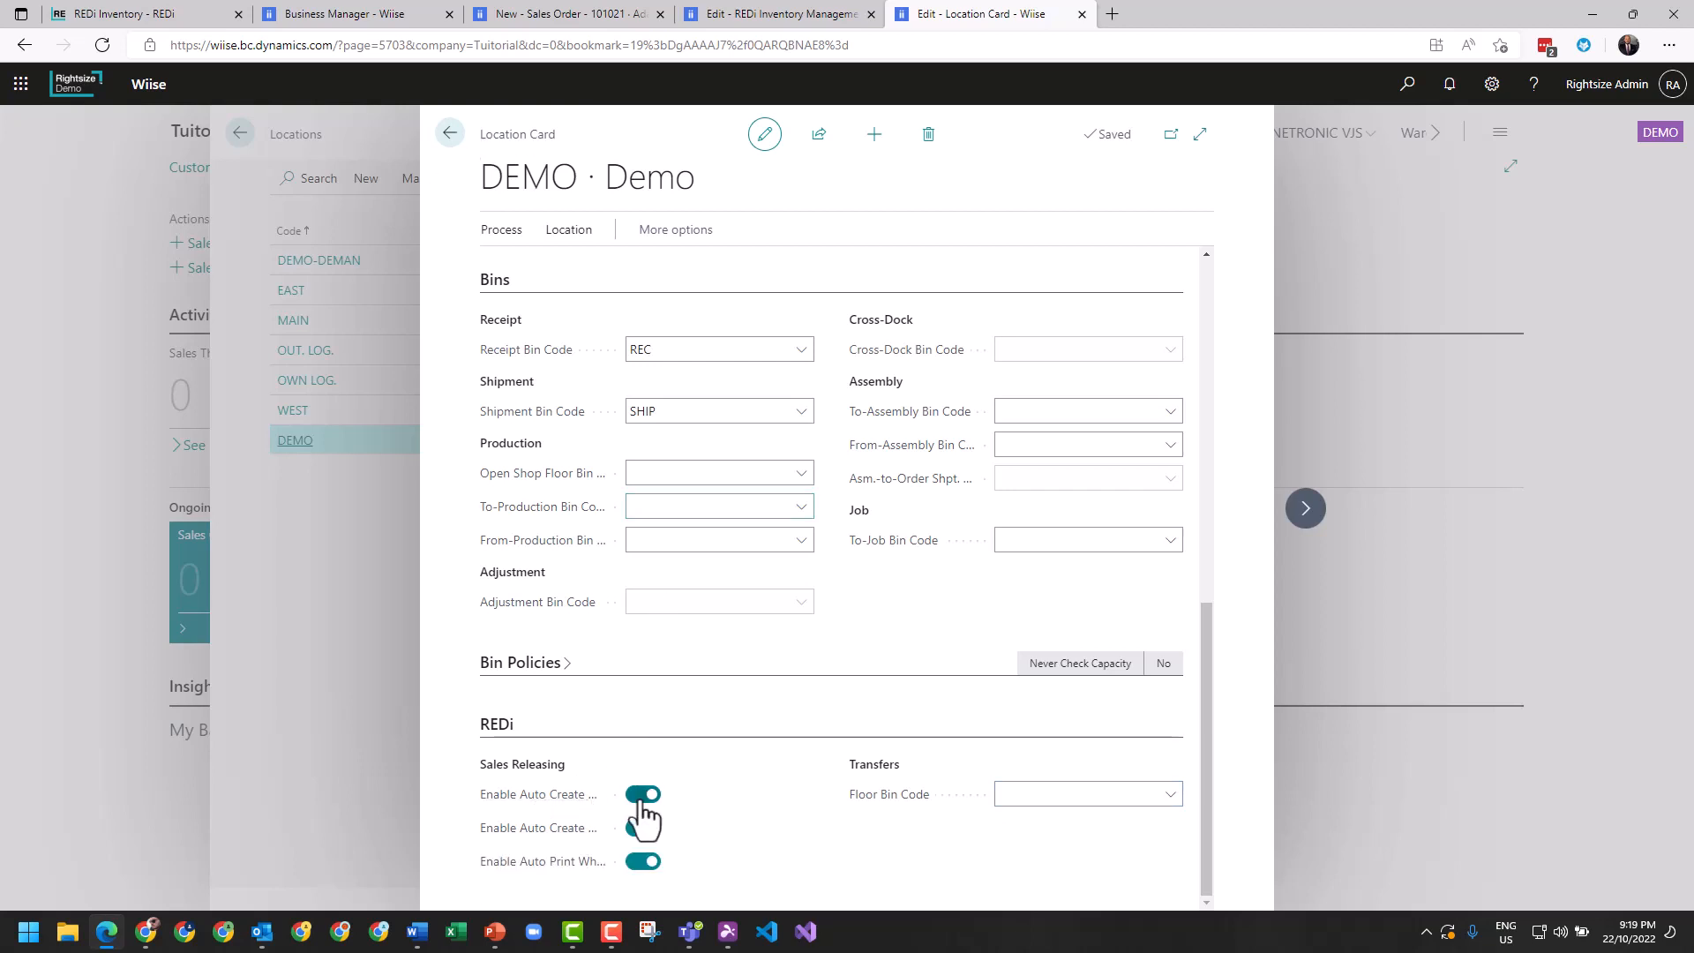
mouse_move(554, 840)
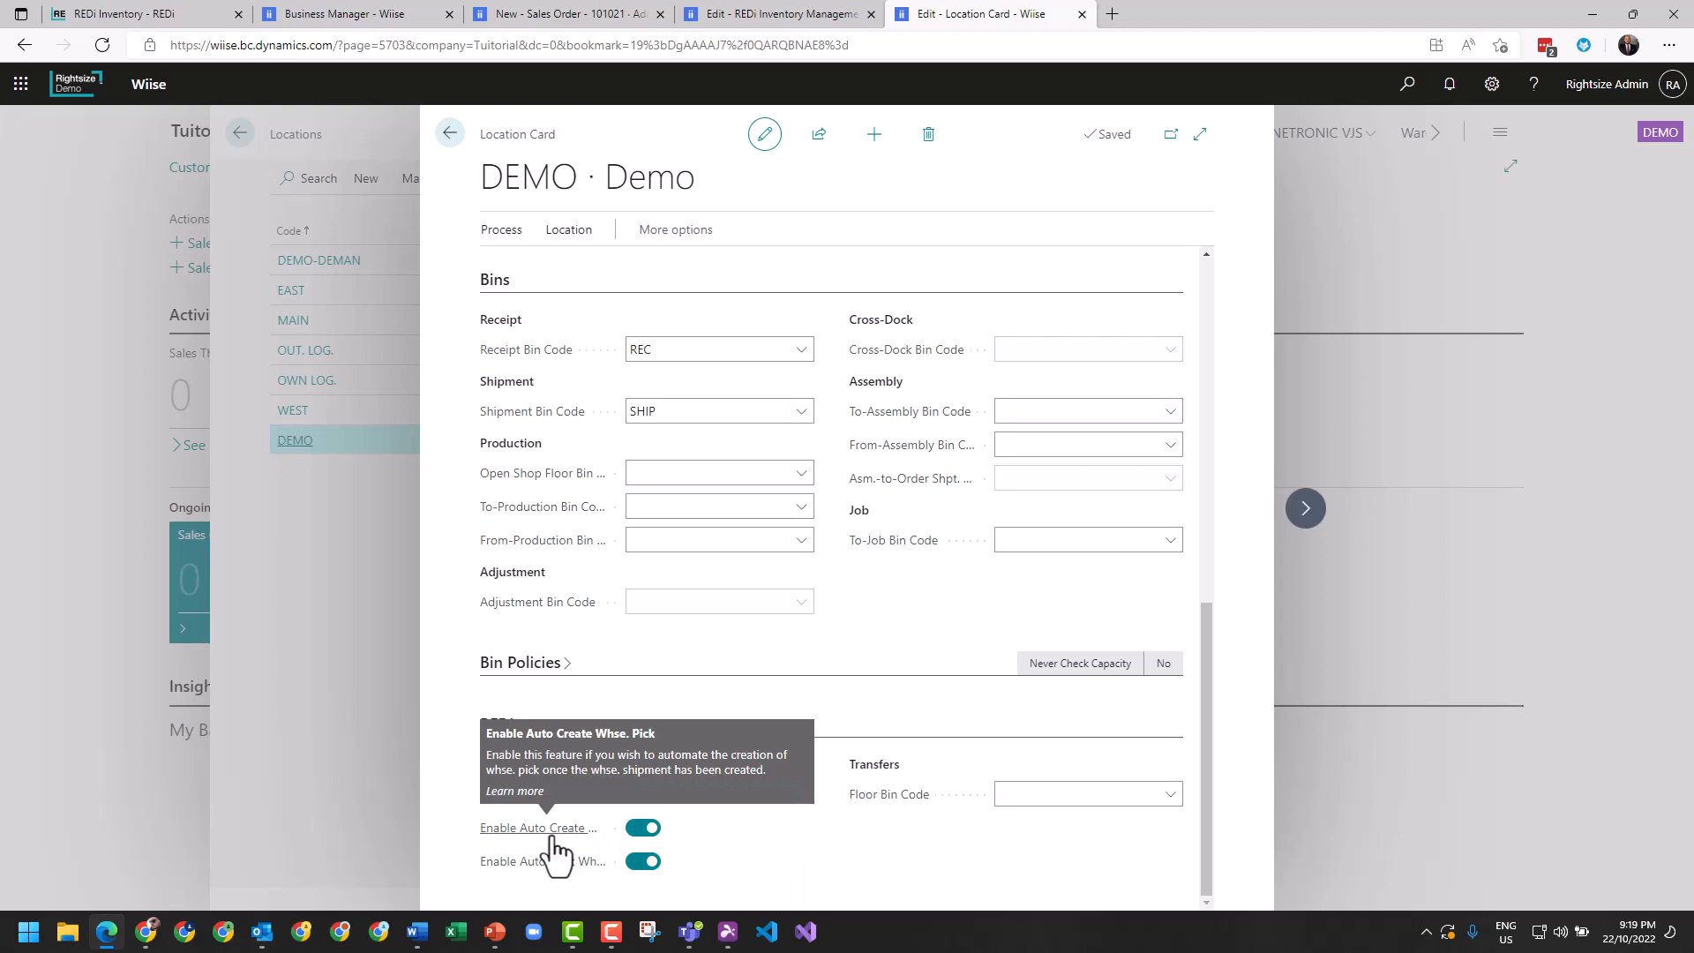
mouse_move(549, 869)
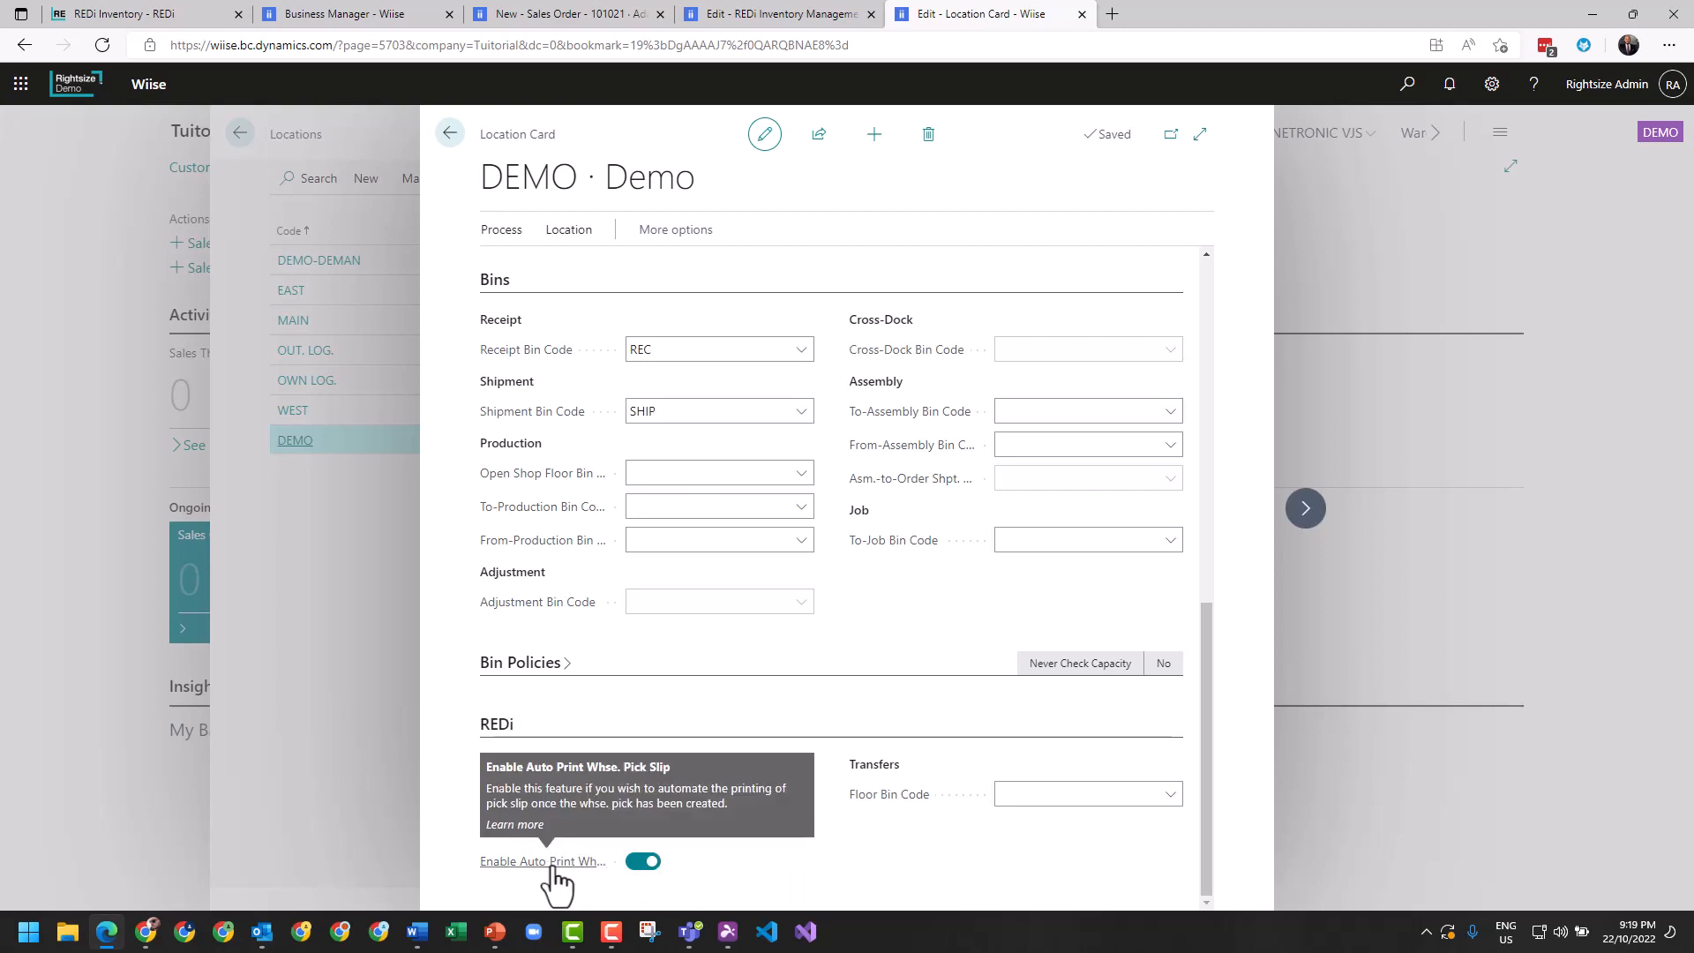
click(1044, 791)
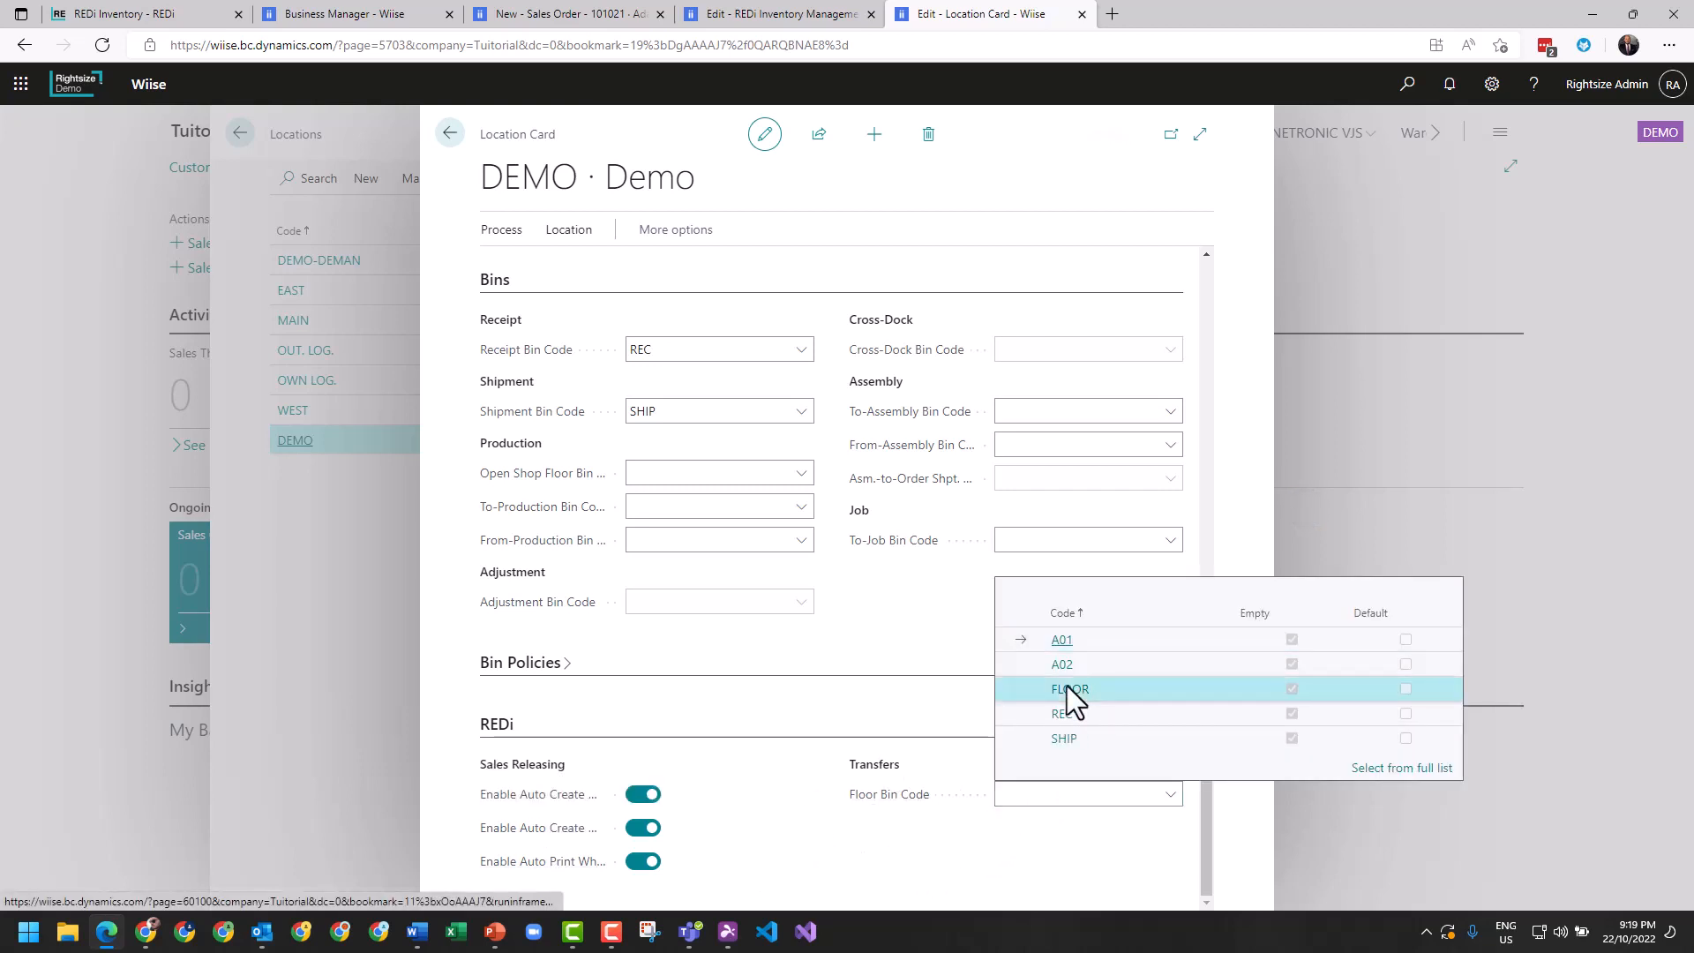
click(1067, 689)
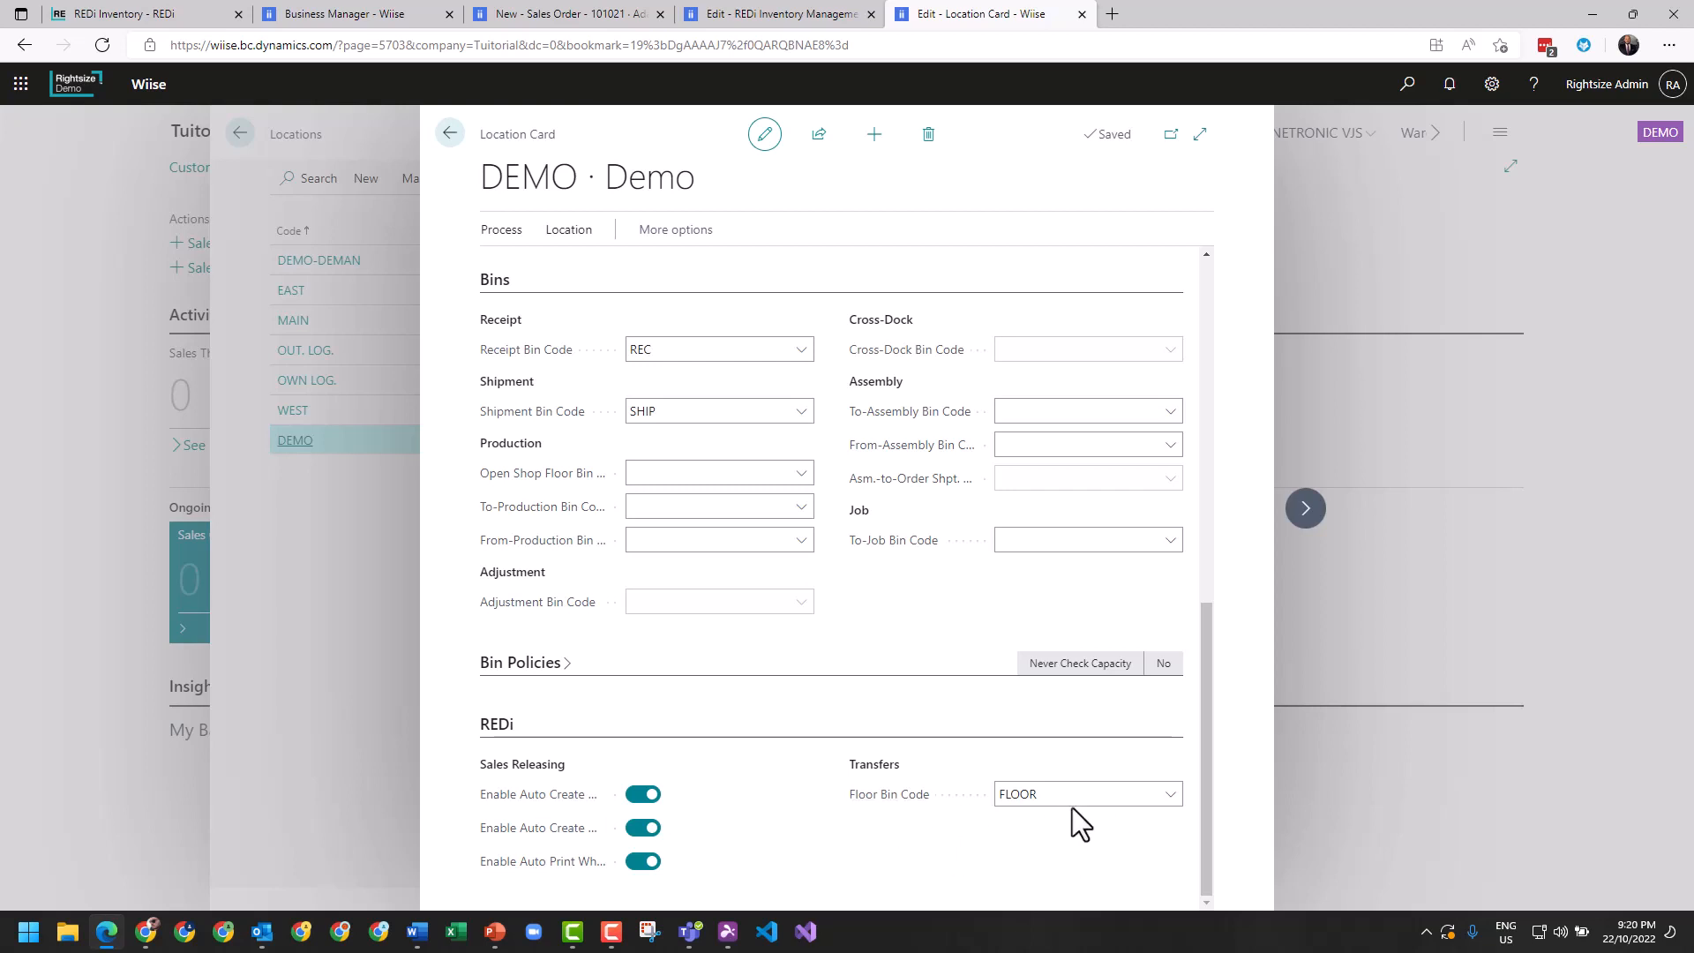
Step: Return to the sales order, search for "transf" to find Transfer Orders, and open the transfer order from EAST to MAIN
click(780, 14)
click(511, 14)
click(415, 16)
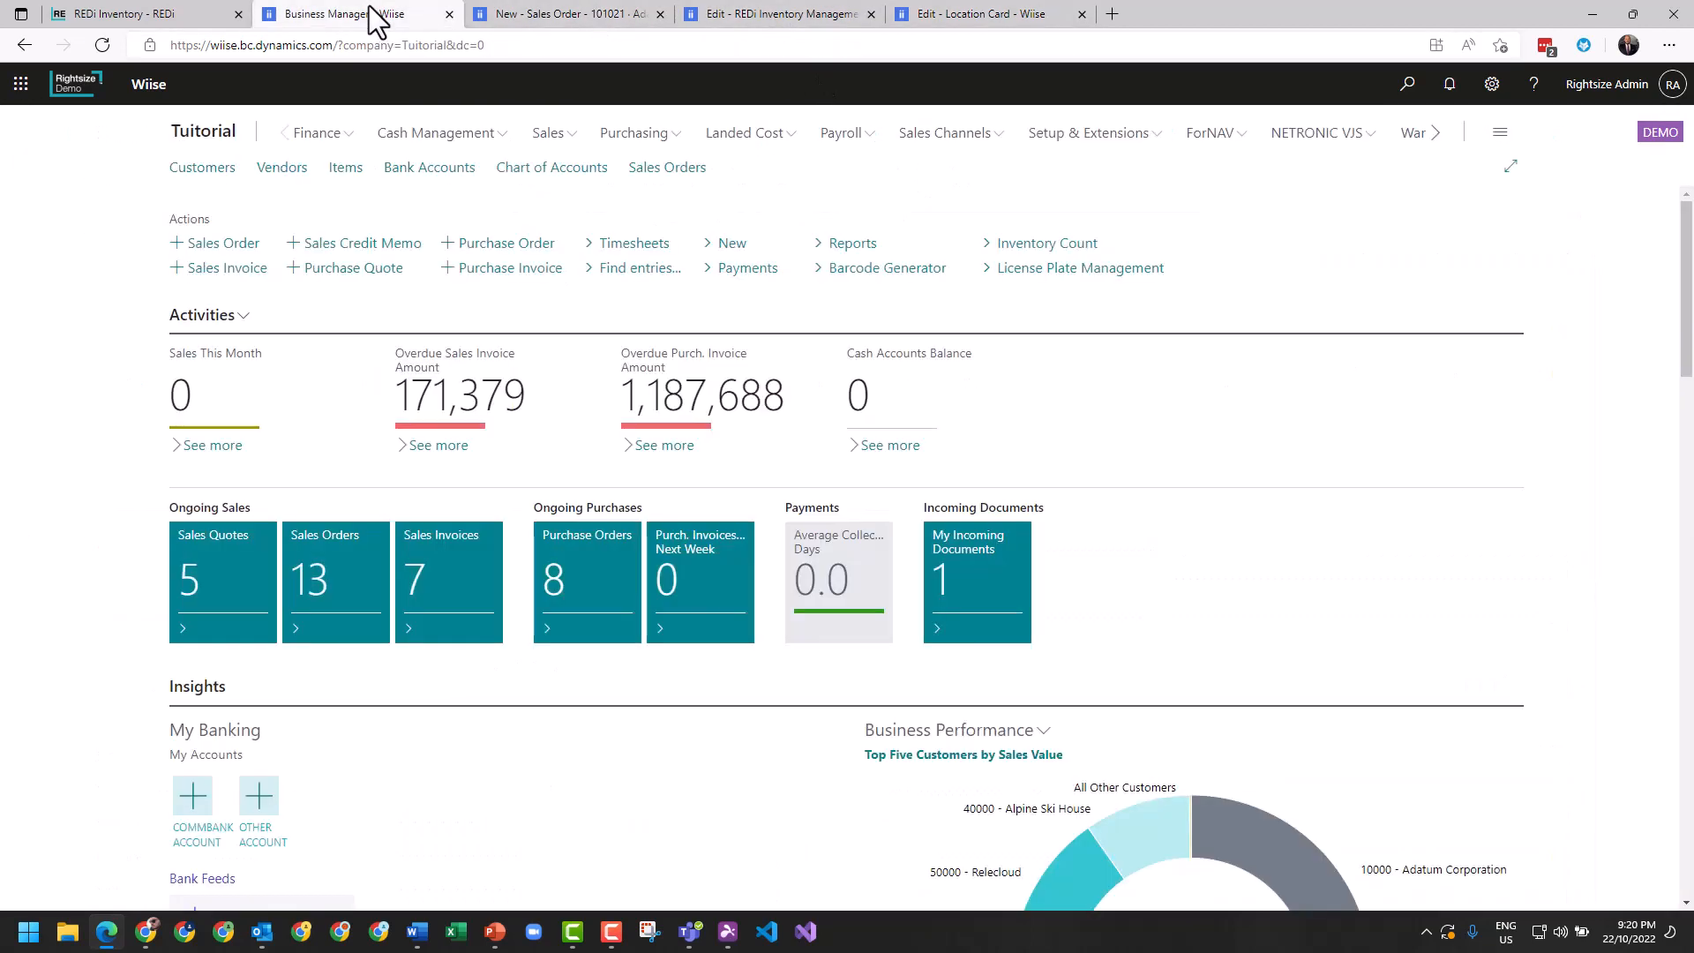
click(498, 16)
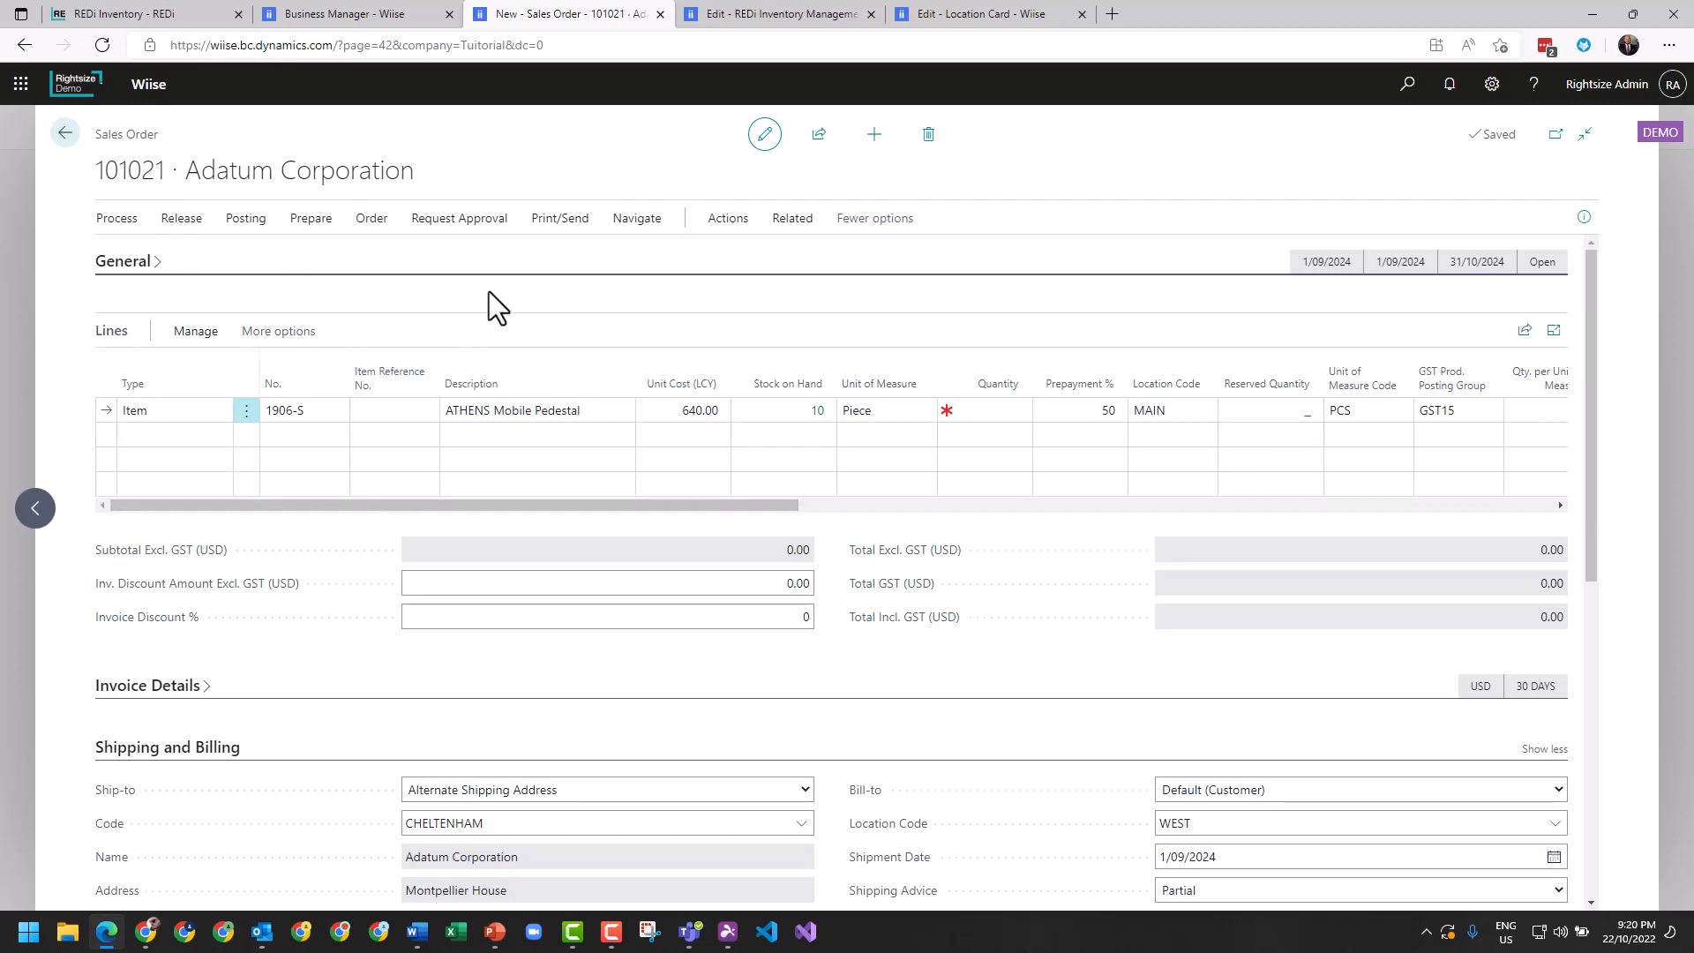
click(1409, 88)
text(transf)
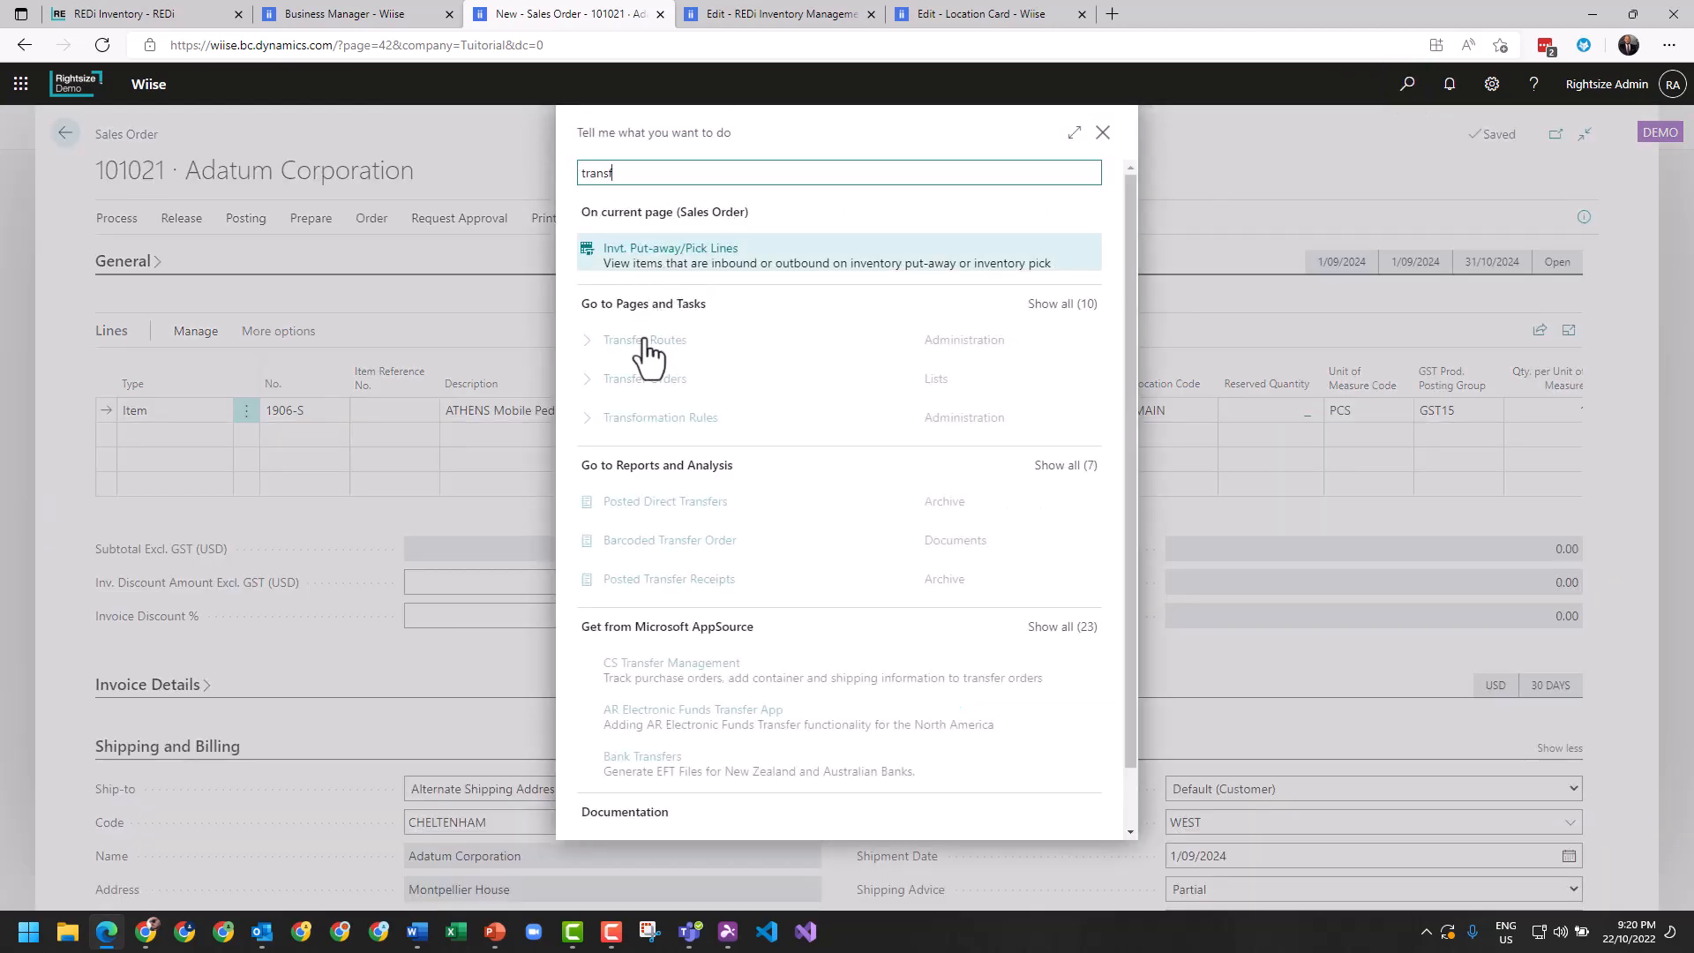
click(632, 388)
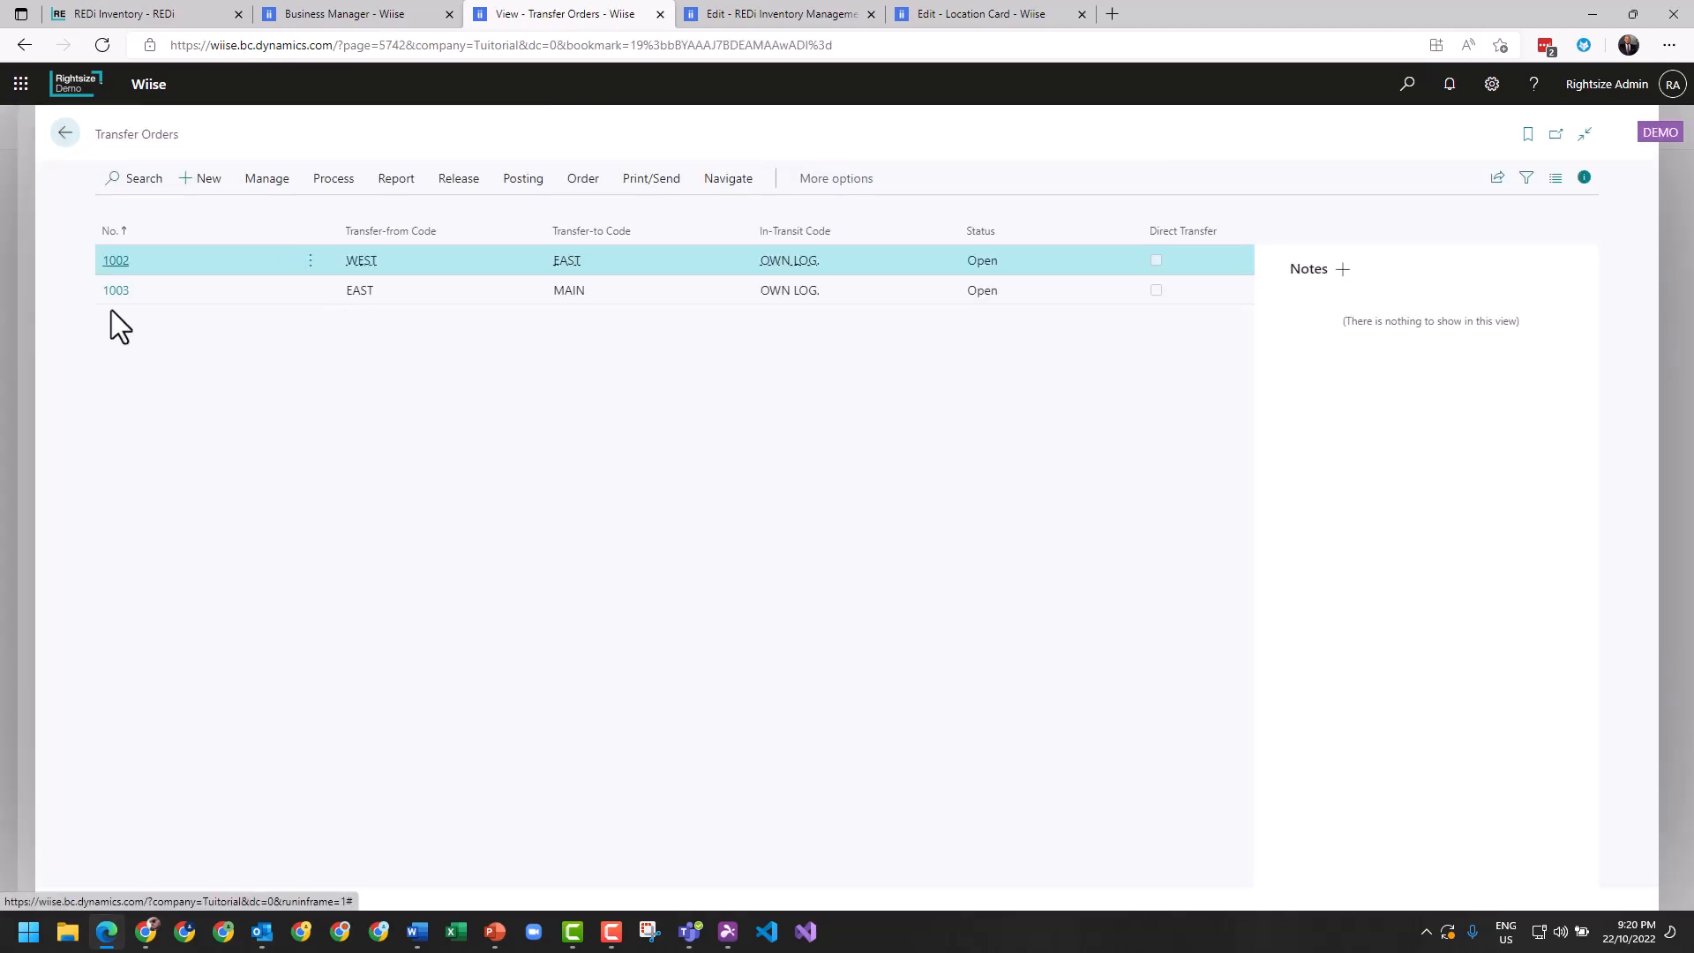
click(115, 300)
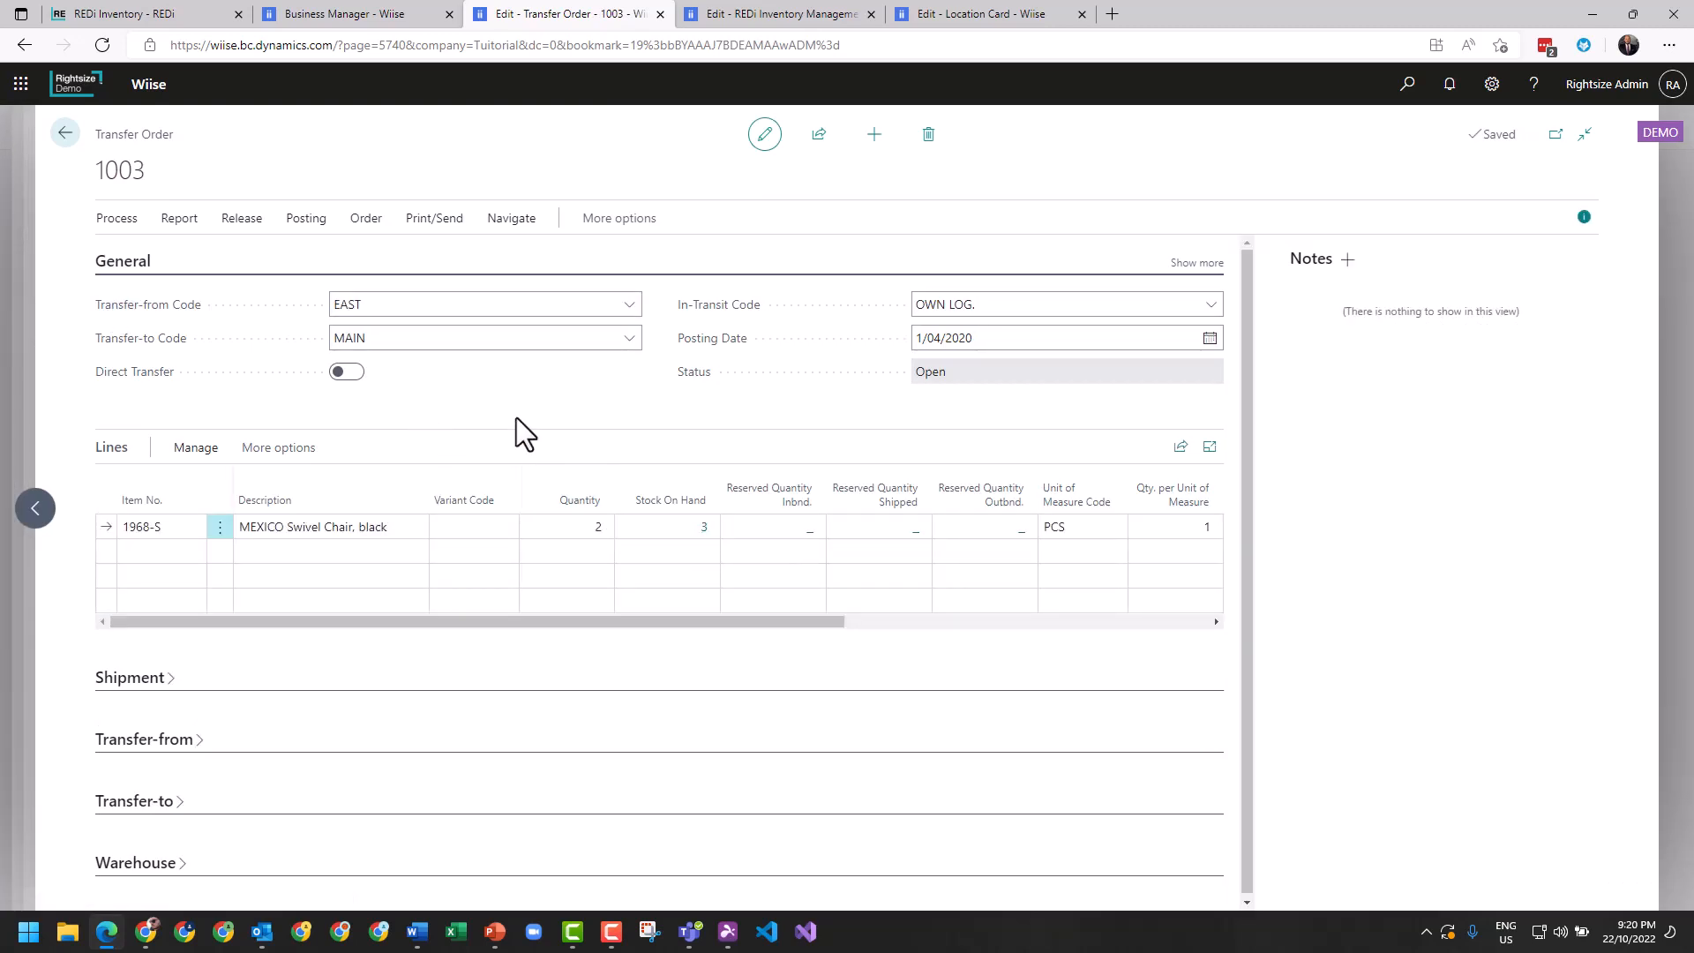
Step: Examine the posting options of the transfer order, including the floor and receipt bin choices, and return to the Business Manager home page
click(308, 228)
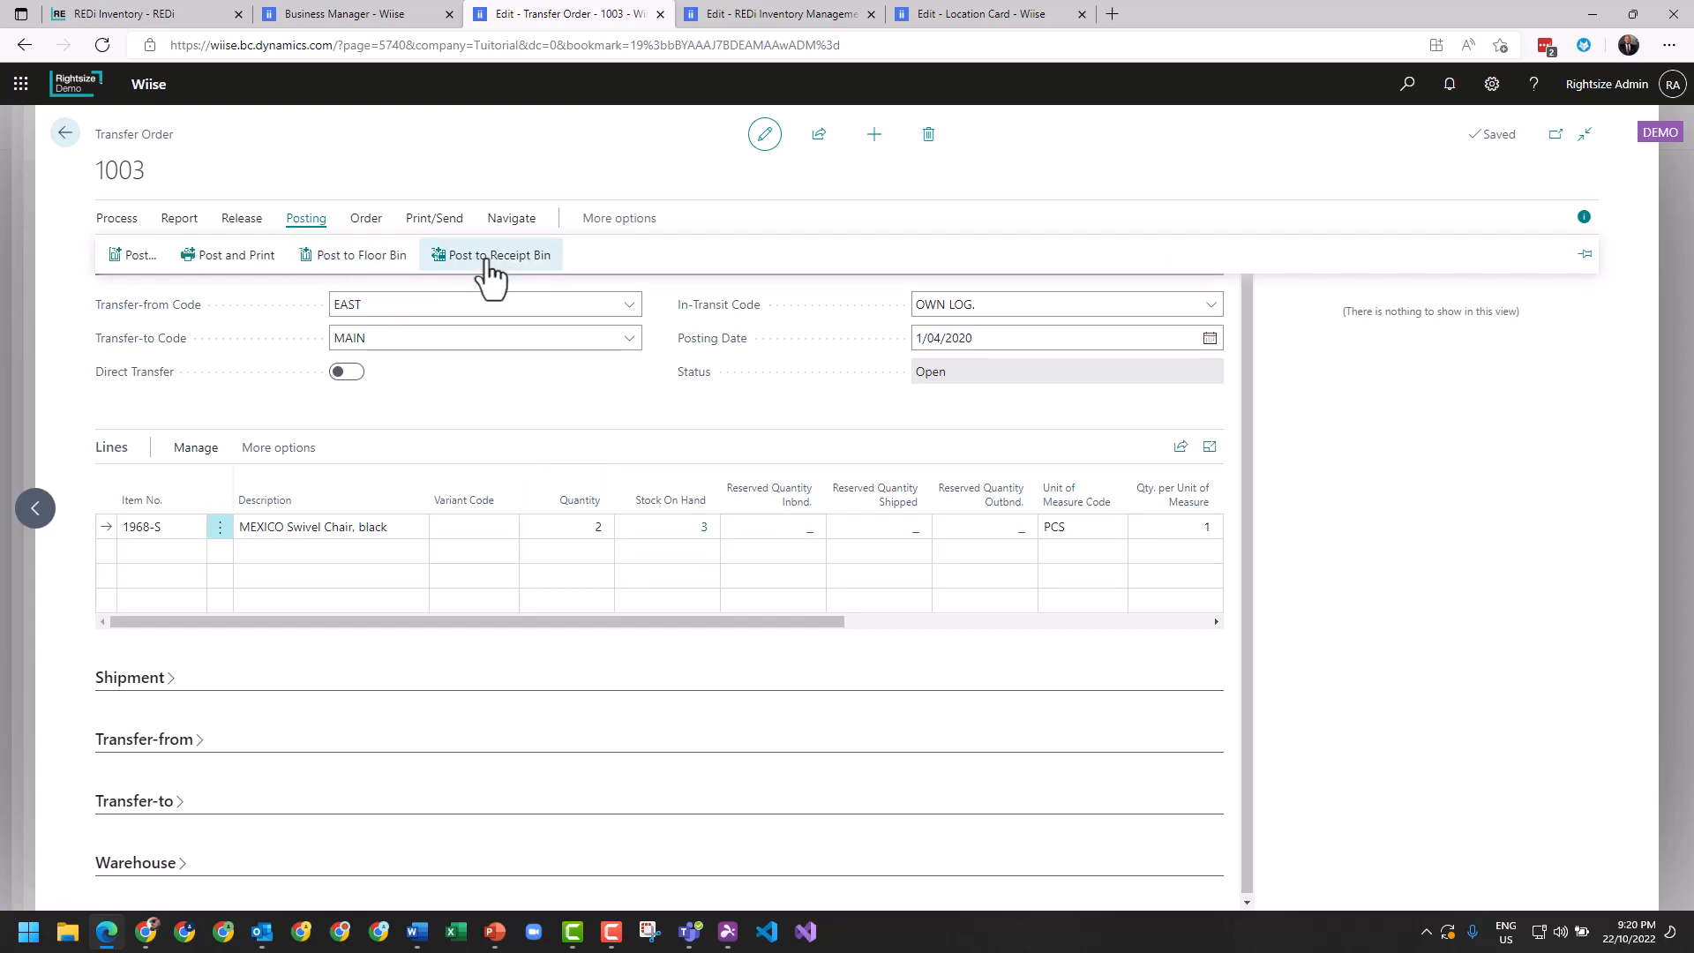
click(64, 134)
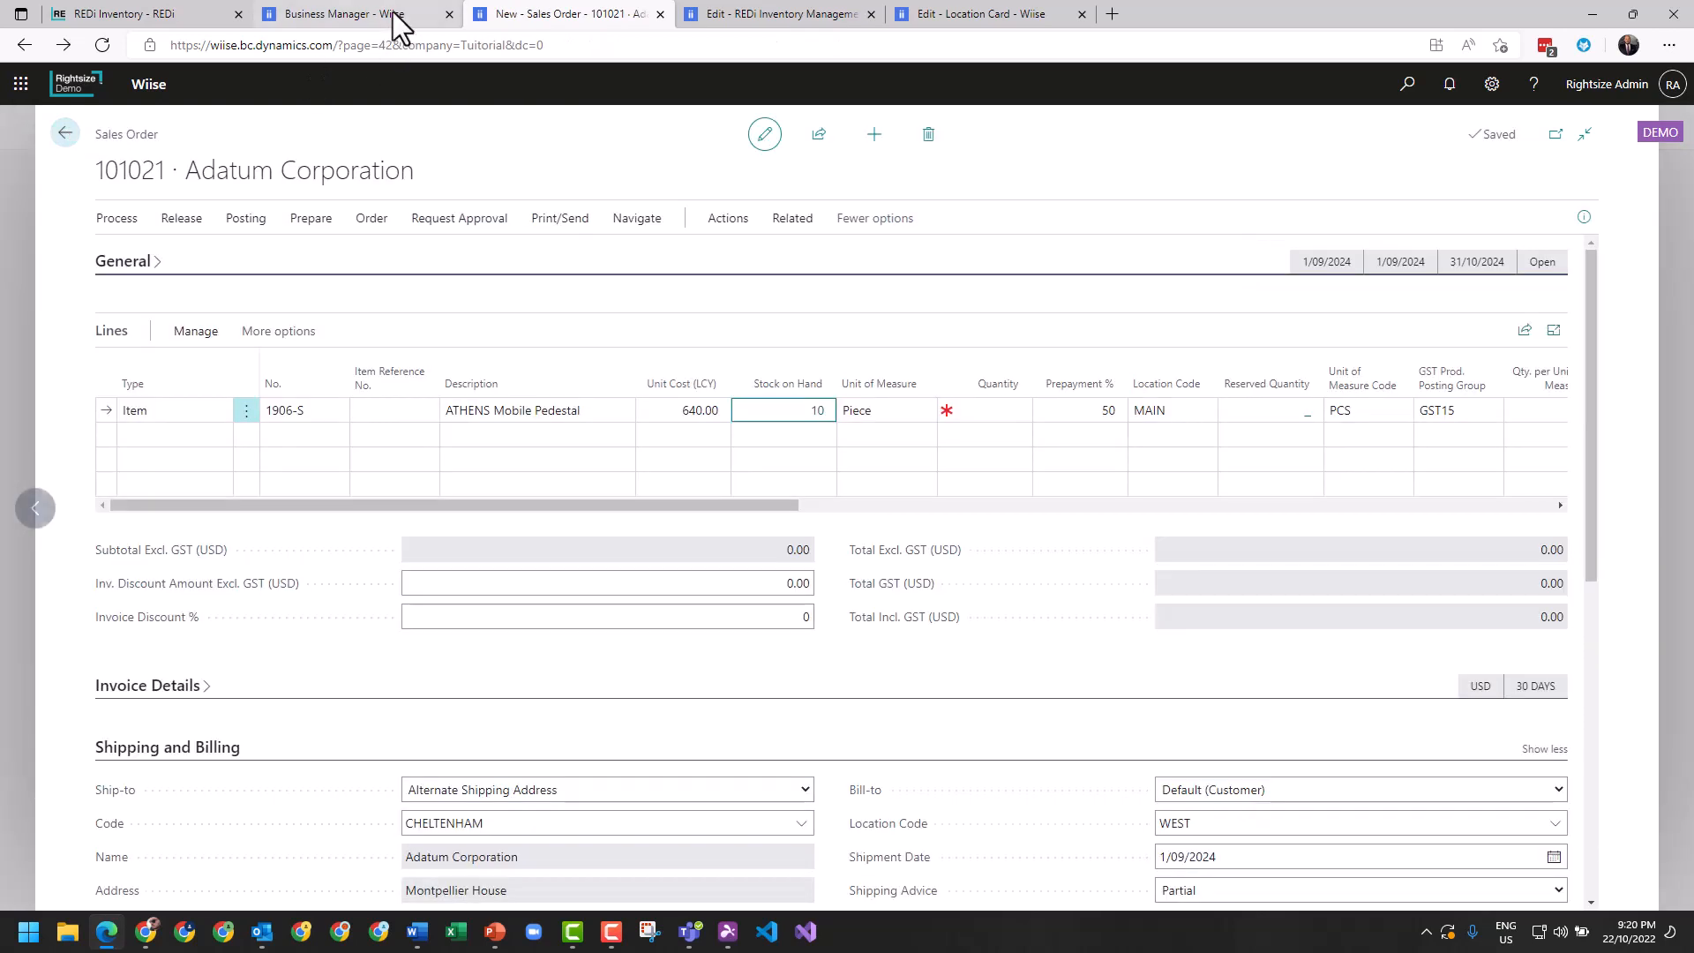
click(395, 22)
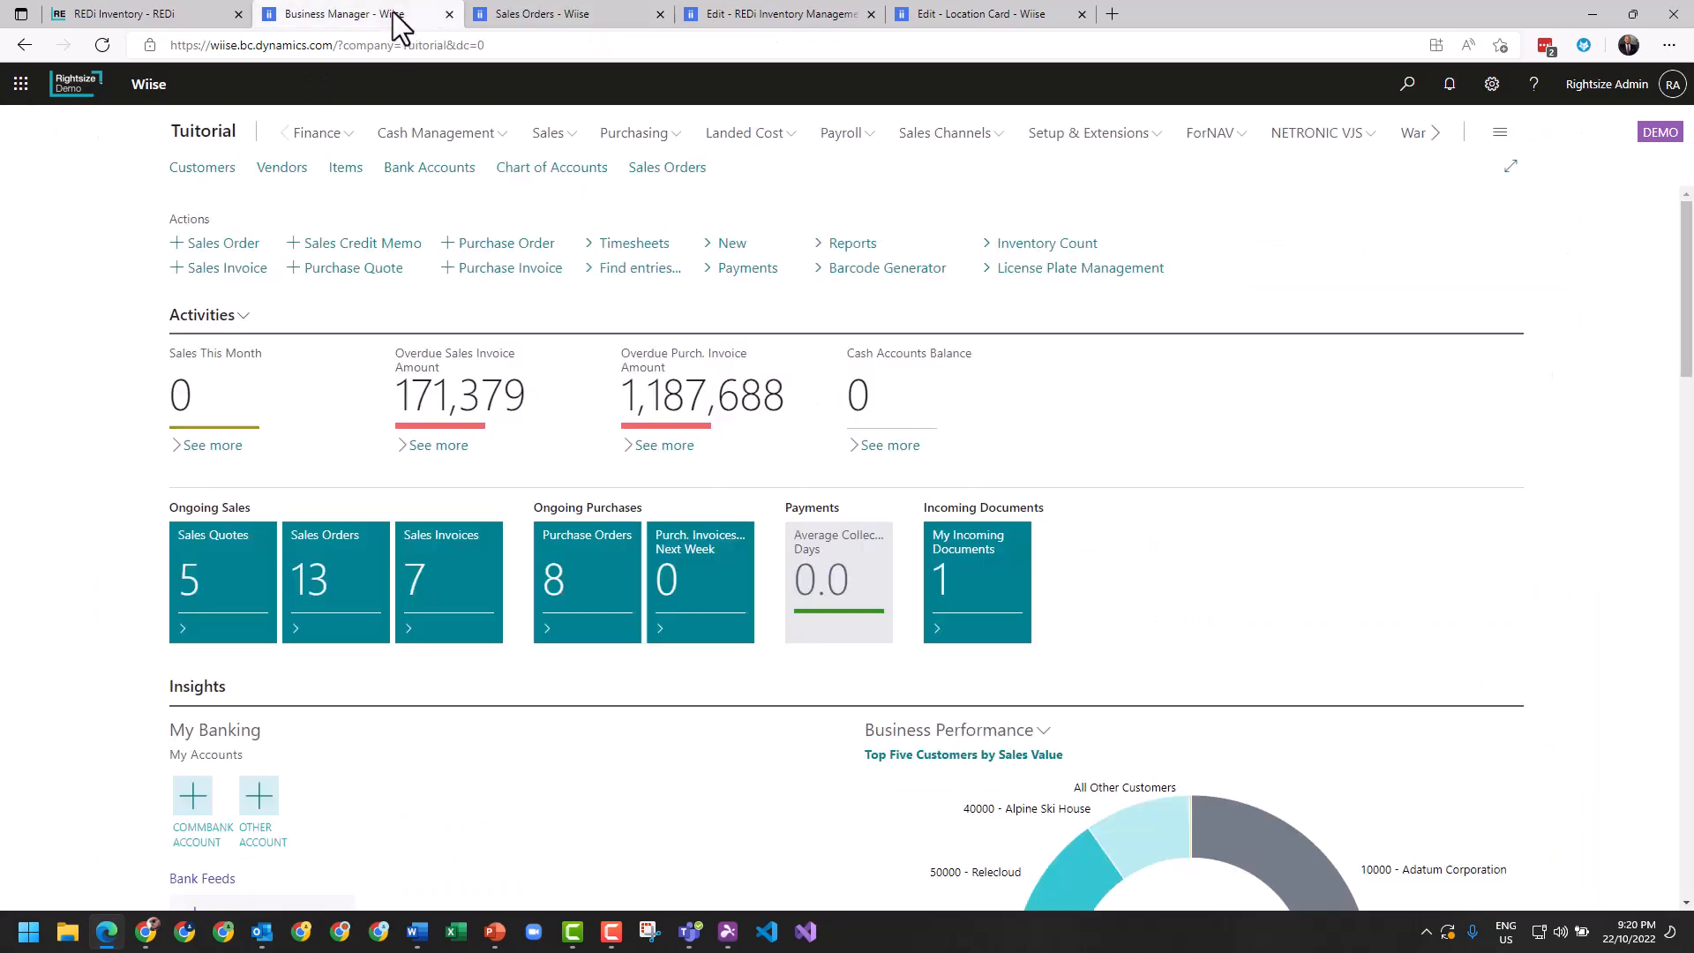